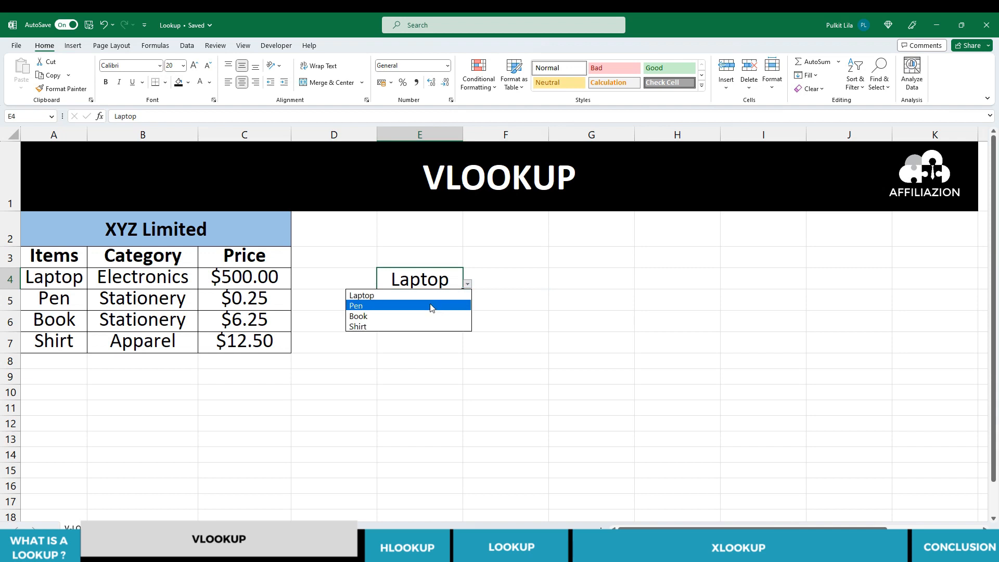
# - Switch the item drop-down in E4 through Pen and Book, ending on Shirt
pyautogui.click(431, 306)
pyautogui.click(466, 284)
pyautogui.click(411, 315)
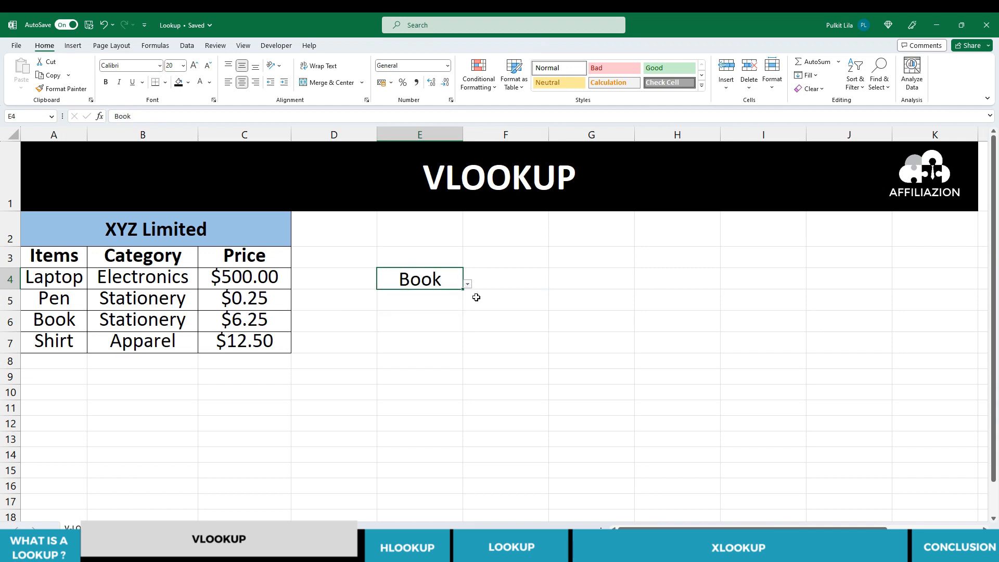
pyautogui.click(468, 284)
pyautogui.click(418, 326)
pyautogui.click(614, 322)
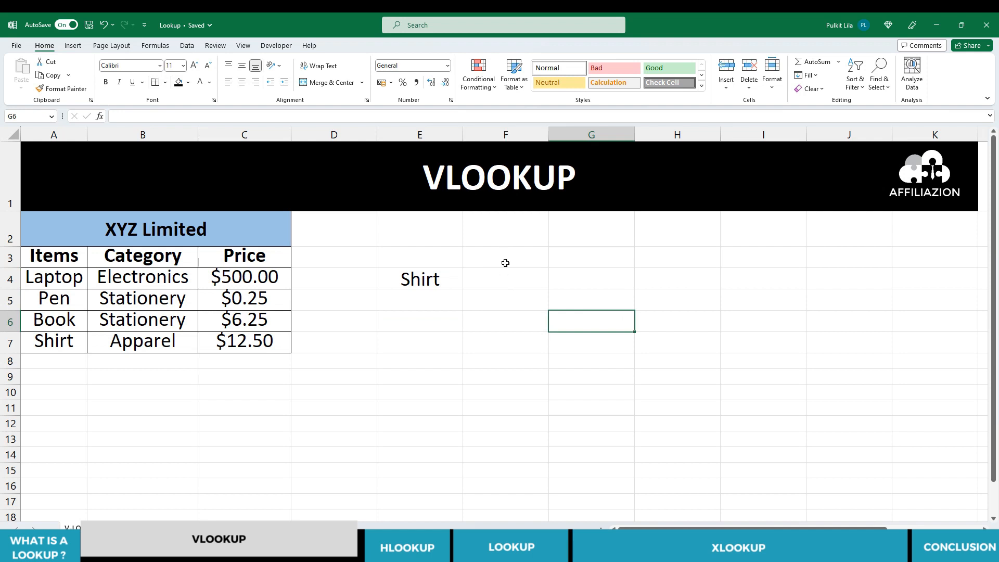
# - Start a VLOOKUP formula in F4 with E4 as the lookup value and A3:C7 as the table array
pyautogui.click(498, 280)
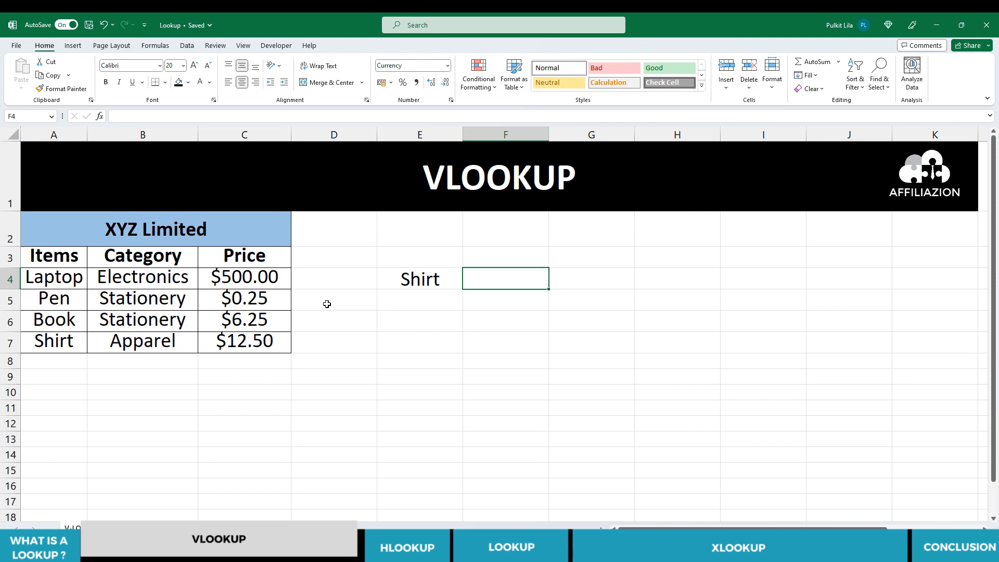
pyautogui.write('=')
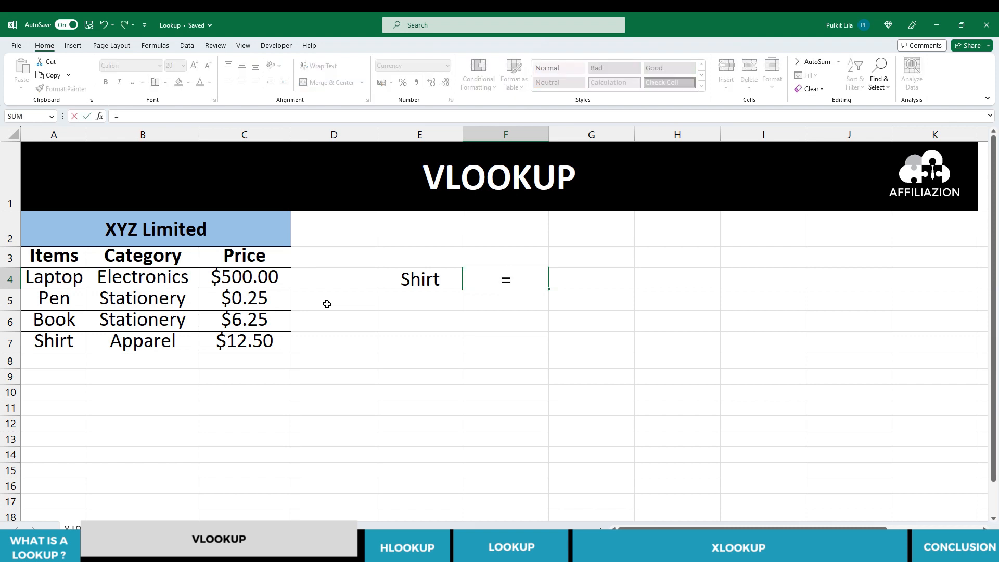
pyautogui.write('vl')
pyautogui.press('Tab')
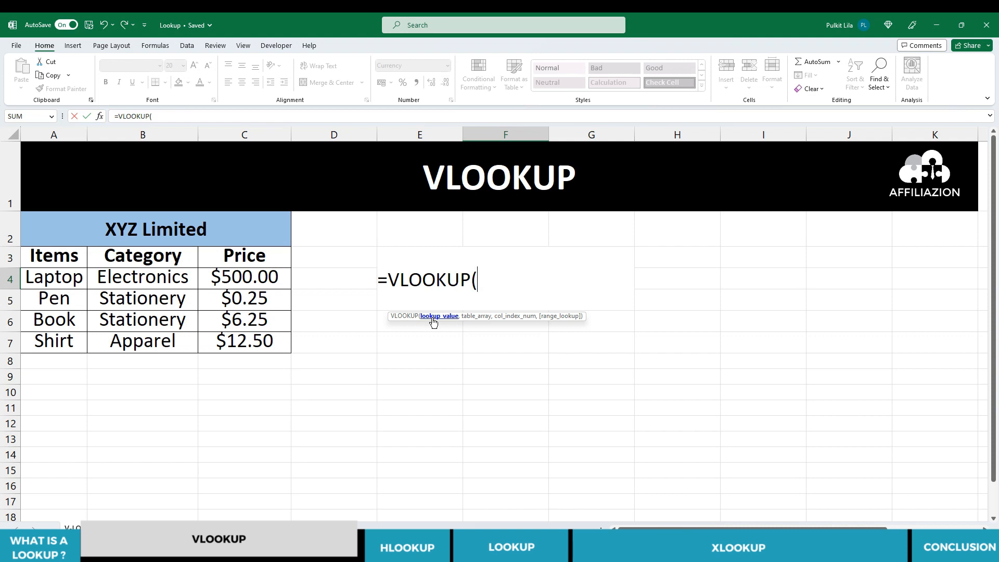
pyautogui.click(355, 281)
pyautogui.press('Right')
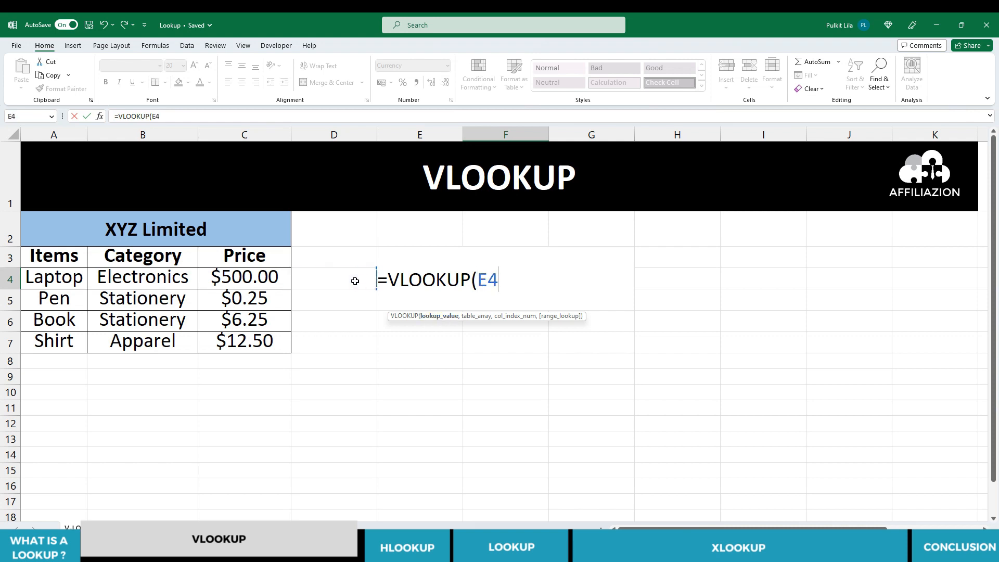
pyautogui.write(',')
pyautogui.moveTo(56, 259); pyautogui.dragTo(237, 346)
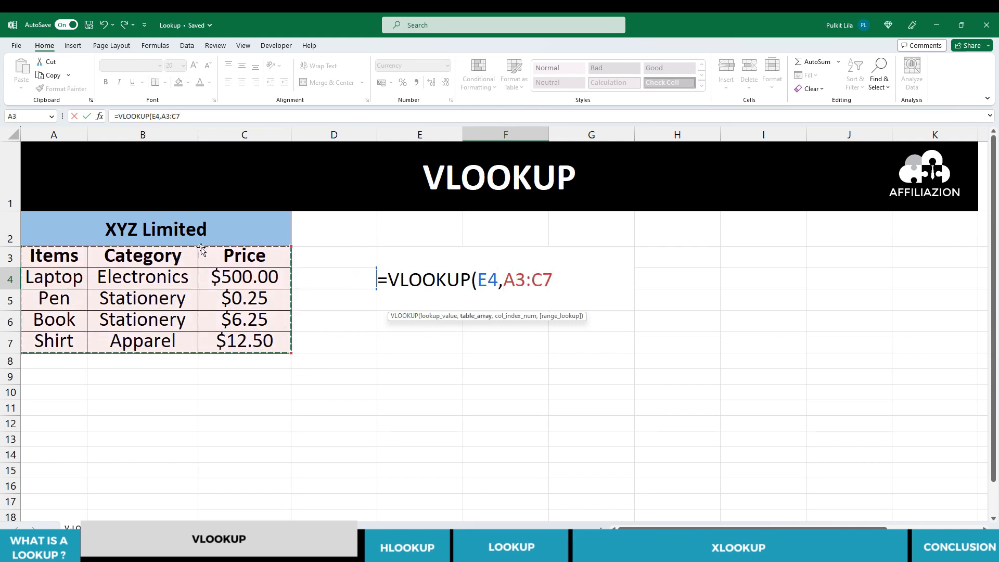
# - Make the table array in the F4 formula absolute, so it reads $A$3:$C$7
pyautogui.click(162, 117)
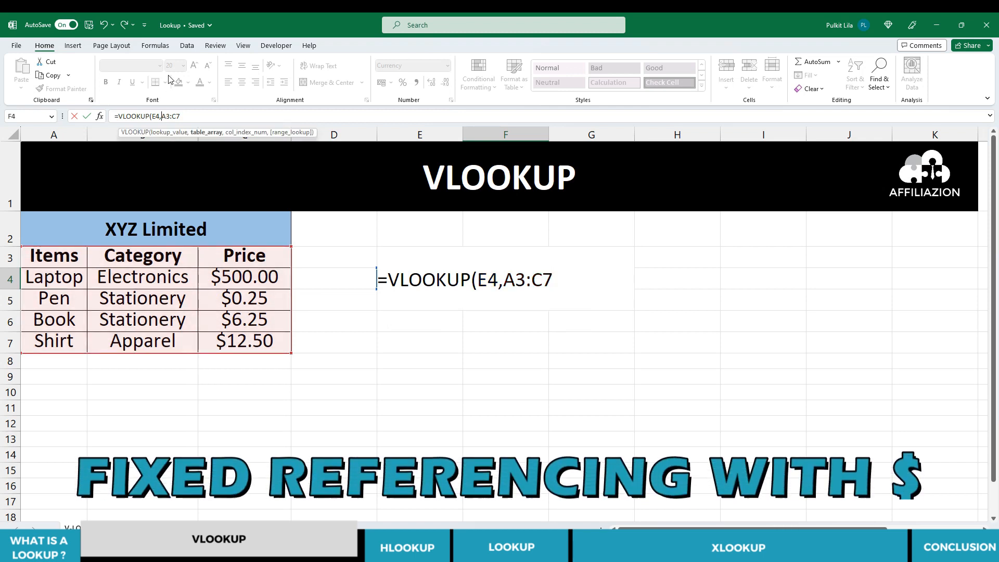
pyautogui.write('$')
pyautogui.press('Right')
pyautogui.write('$')
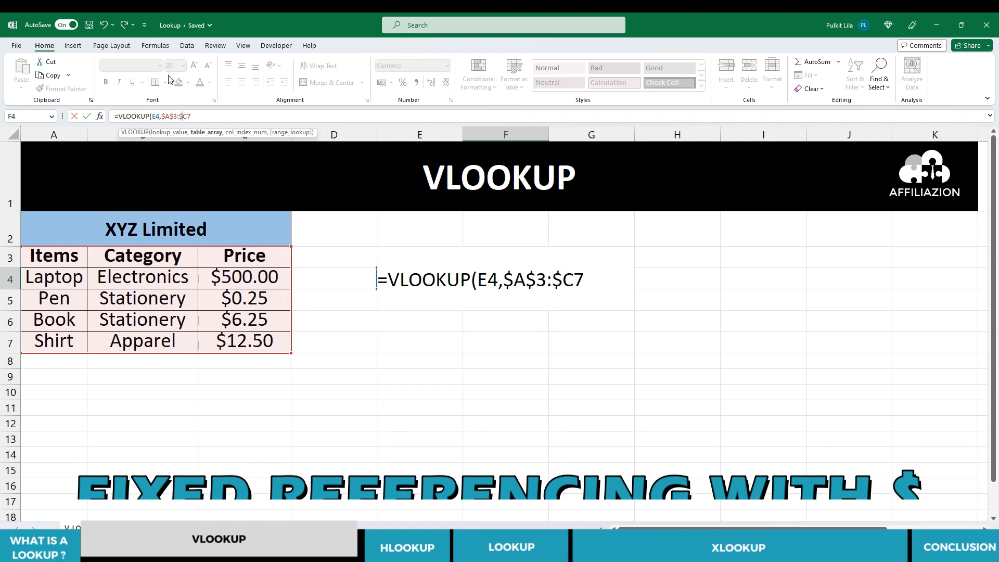
pyautogui.press('Right')
pyautogui.press('Right')
pyautogui.write('$')
pyautogui.press('Right')
pyautogui.write('$')
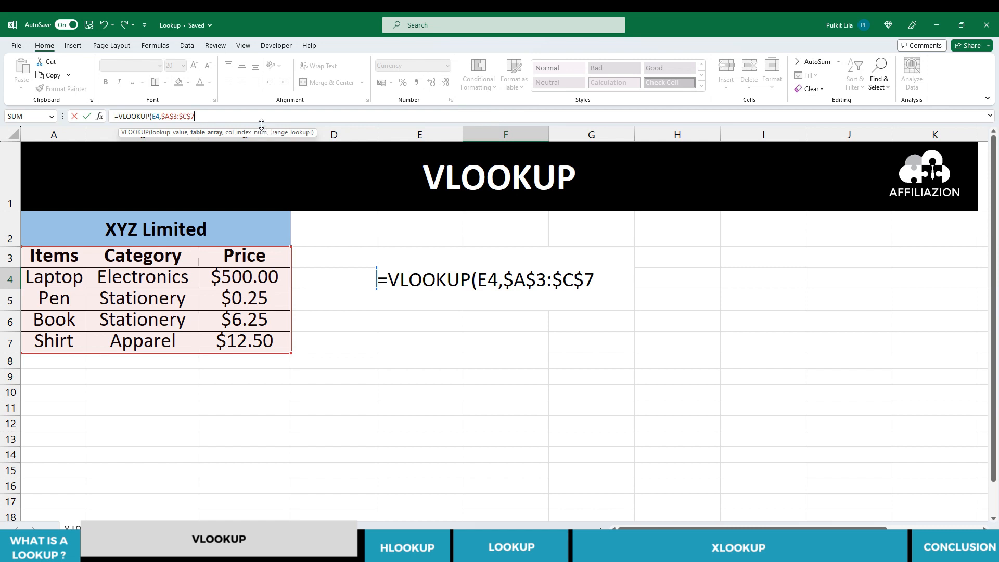
# - Complete the VLOOKUP in F4 with column index 3 and FALSE for an exact match
pyautogui.write(',')
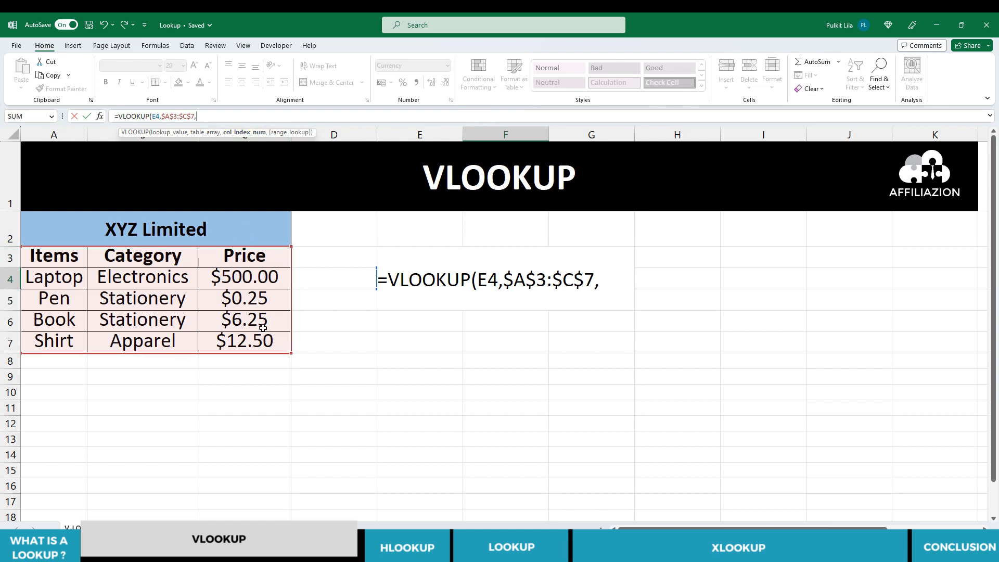
pyautogui.write('3')
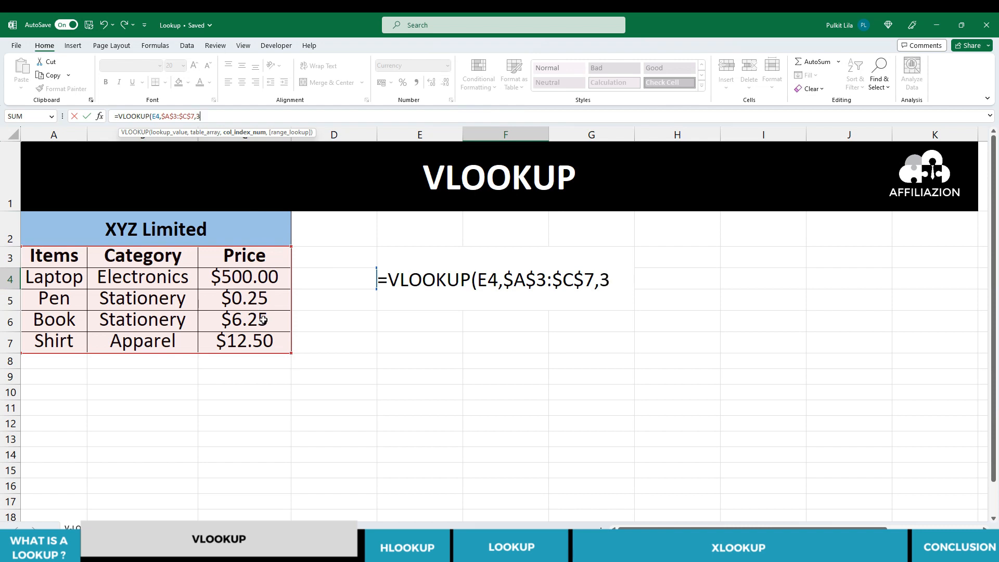
pyautogui.write(',')
pyautogui.press('Down')
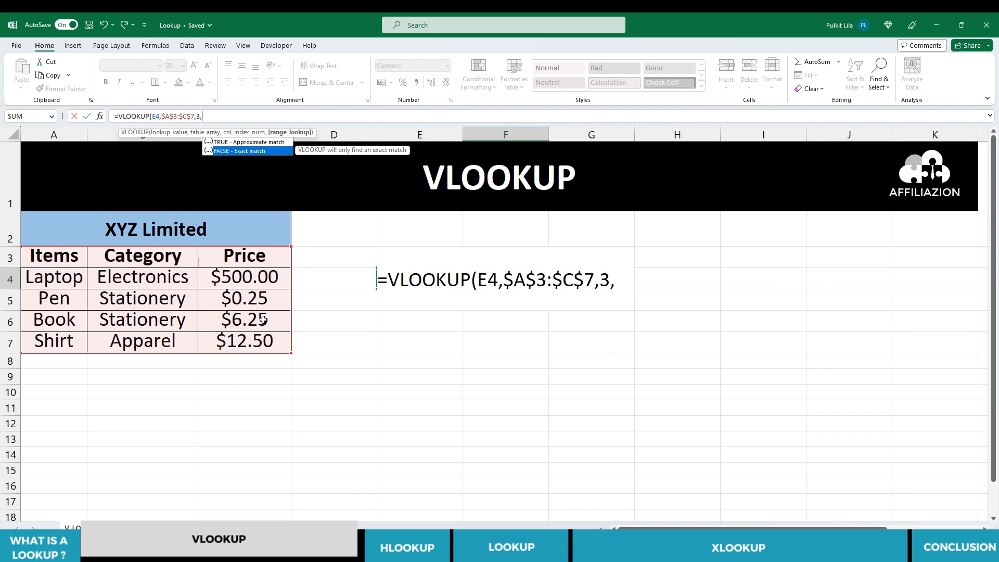
pyautogui.press('Tab')
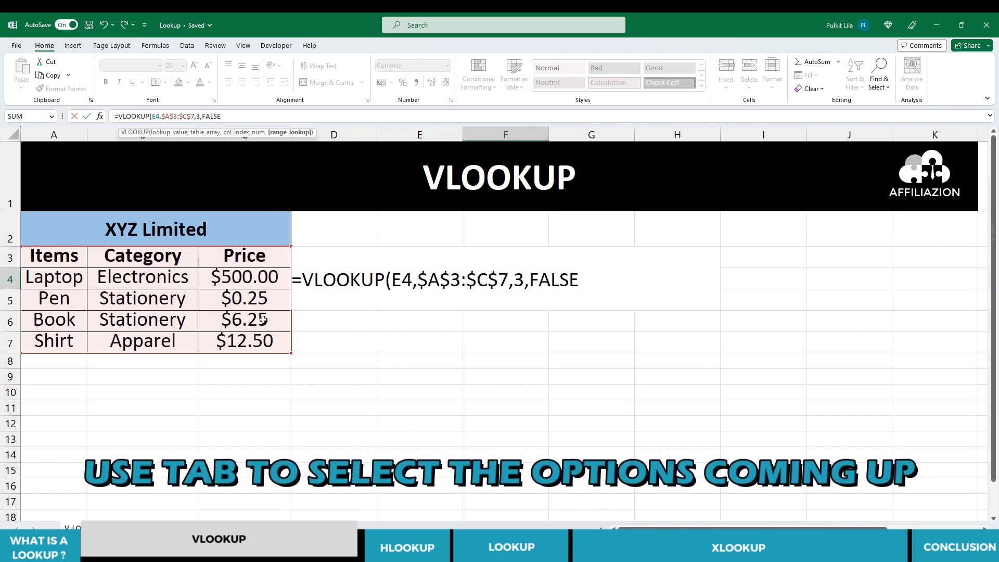
pyautogui.write(')')
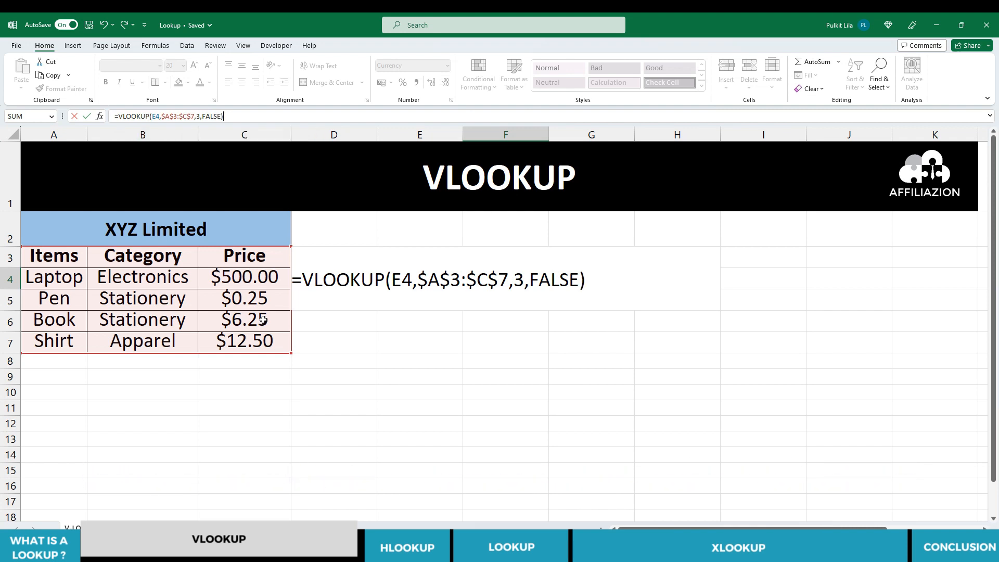
pyautogui.press('Return')
pyautogui.press('Up')
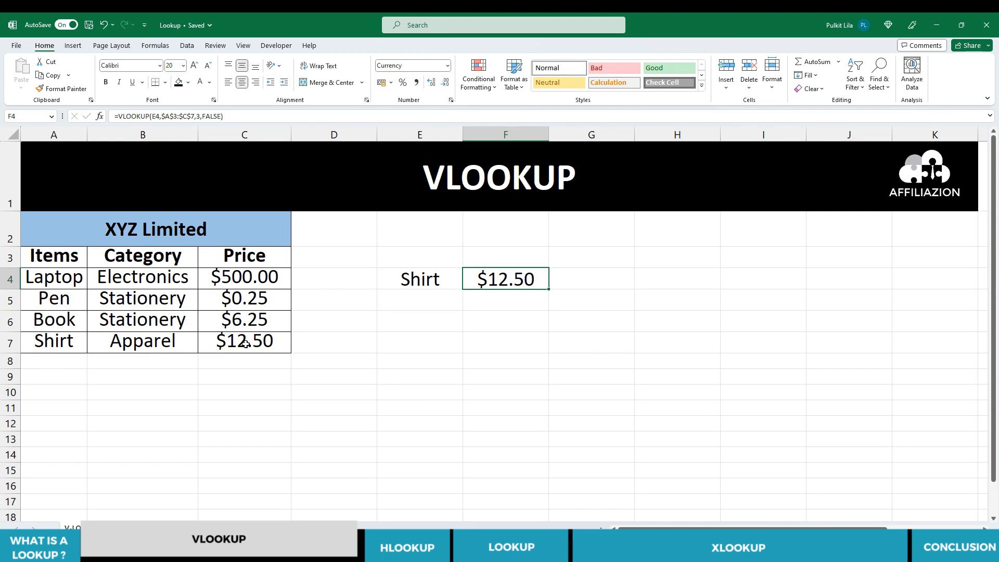
# - Test the lookup by switching the item in E4 to Laptop, Pen and finally Book
pyautogui.click(458, 279)
pyautogui.click(468, 284)
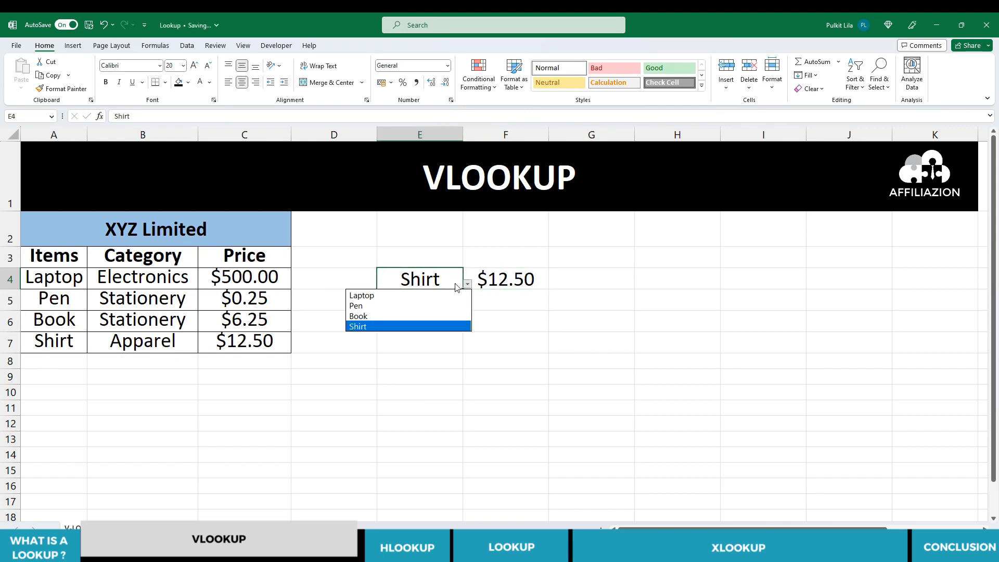
pyautogui.click(418, 294)
pyautogui.click(468, 283)
pyautogui.click(440, 305)
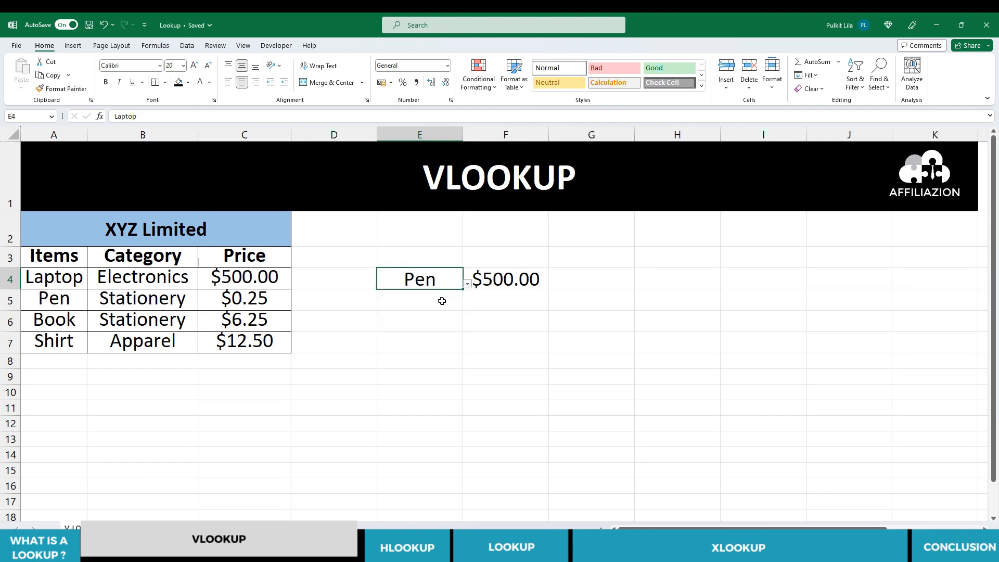
pyautogui.click(467, 284)
pyautogui.click(409, 316)
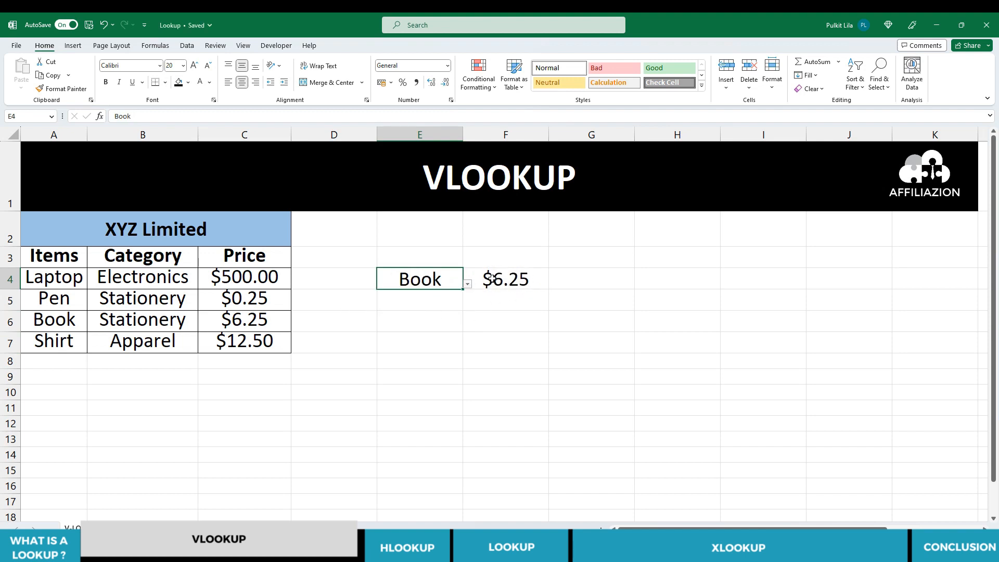
pyautogui.click(499, 284)
pyautogui.click(494, 312)
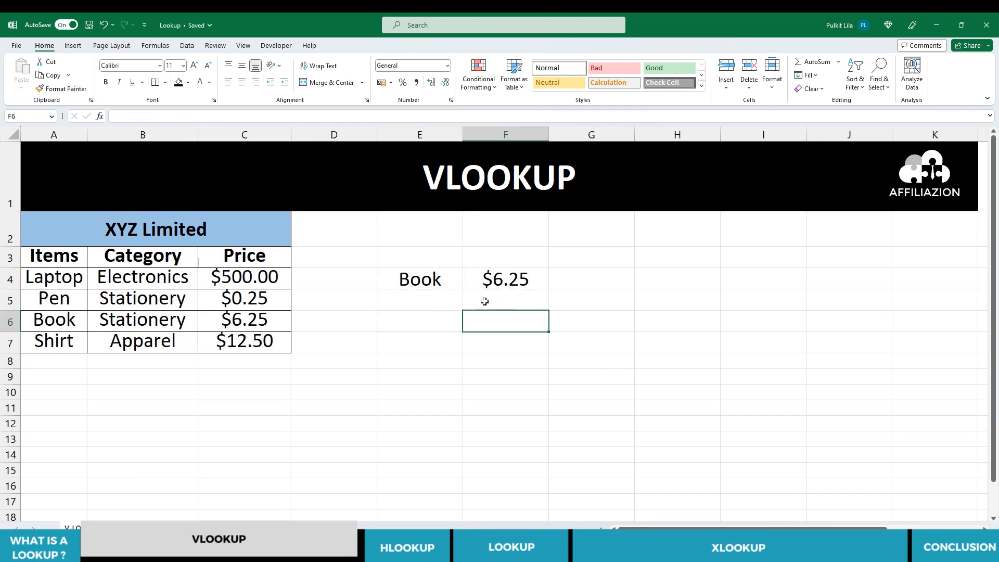
pyautogui.click(484, 301)
pyautogui.click(424, 340)
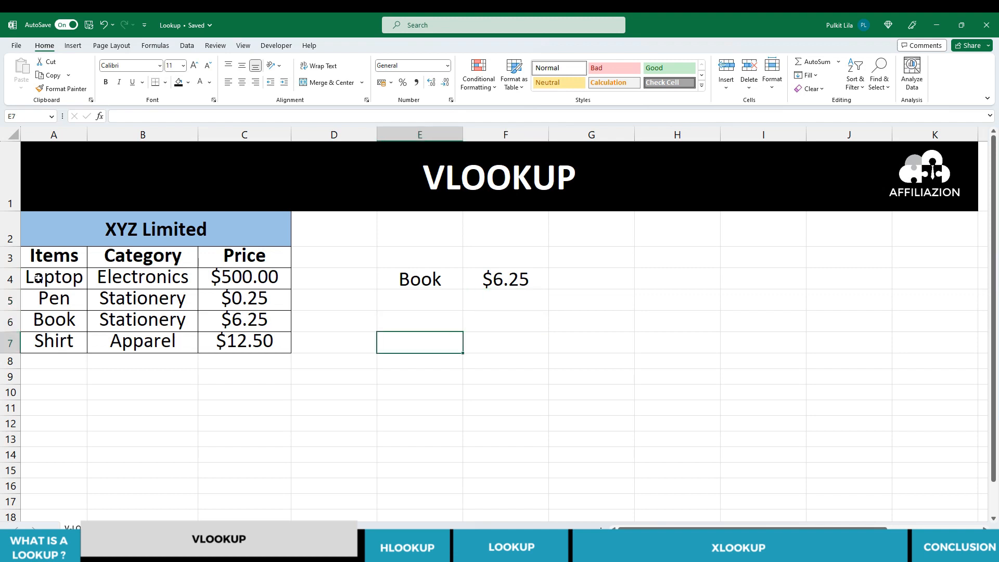
# - Copy the items in A4:A7 and paste them as values into E5:E8 and again into E9:E12
pyautogui.moveTo(58, 278); pyautogui.dragTo(73, 341)
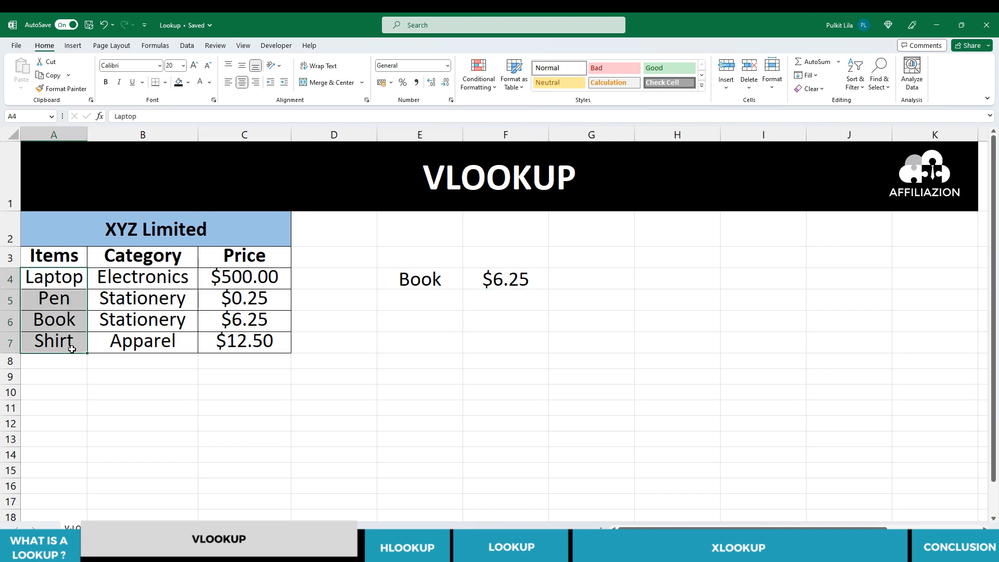
pyautogui.hotkey('ctrl', 'c')
pyautogui.rightClick(412, 301)
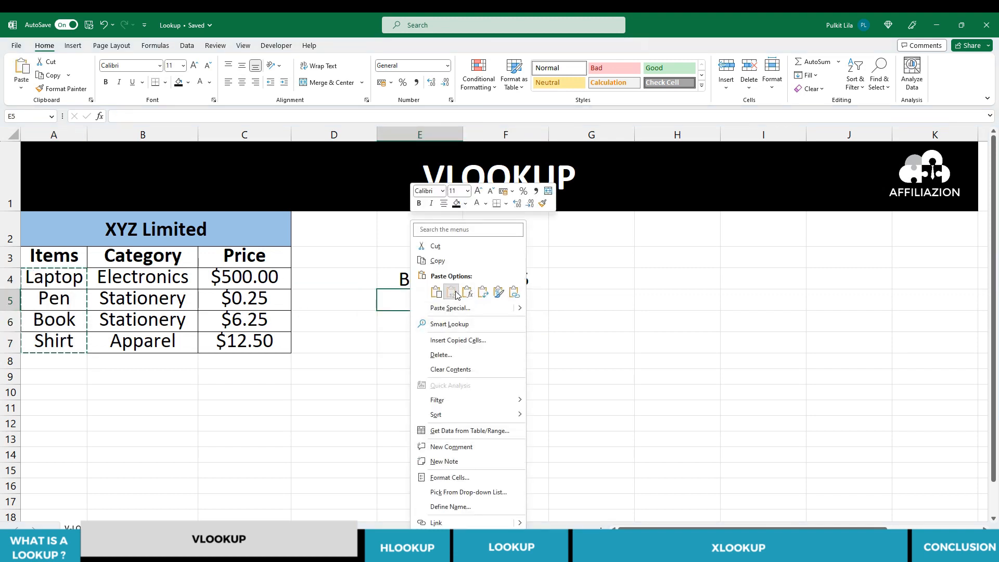
pyautogui.click(452, 291)
pyautogui.click(414, 379)
pyautogui.hotkey('ctrl', 'v')
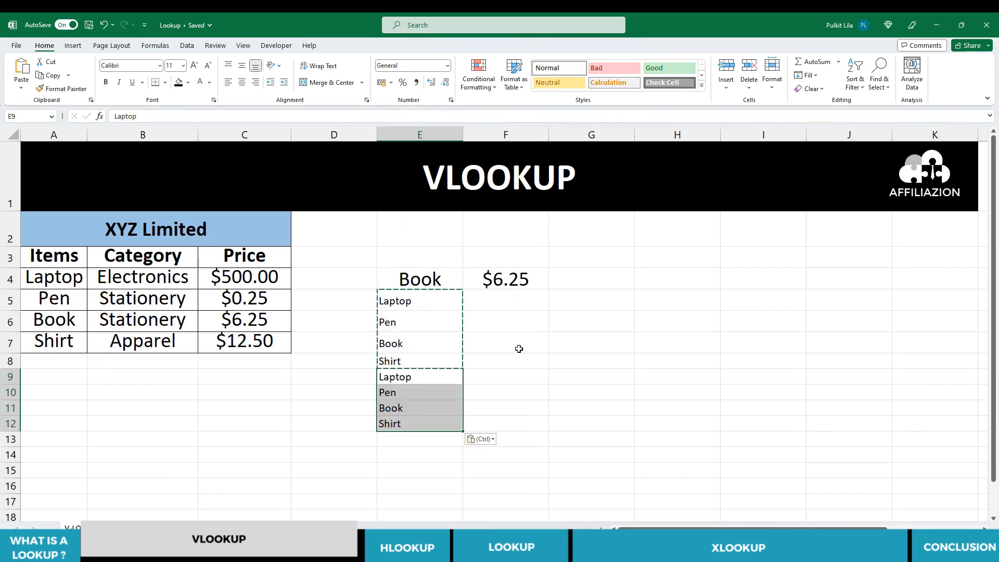
# - Fill the VLOOKUP formula from F4 down to F12
pyautogui.click(517, 346)
pyautogui.click(545, 287)
pyautogui.moveTo(548, 290); pyautogui.dragTo(551, 431)
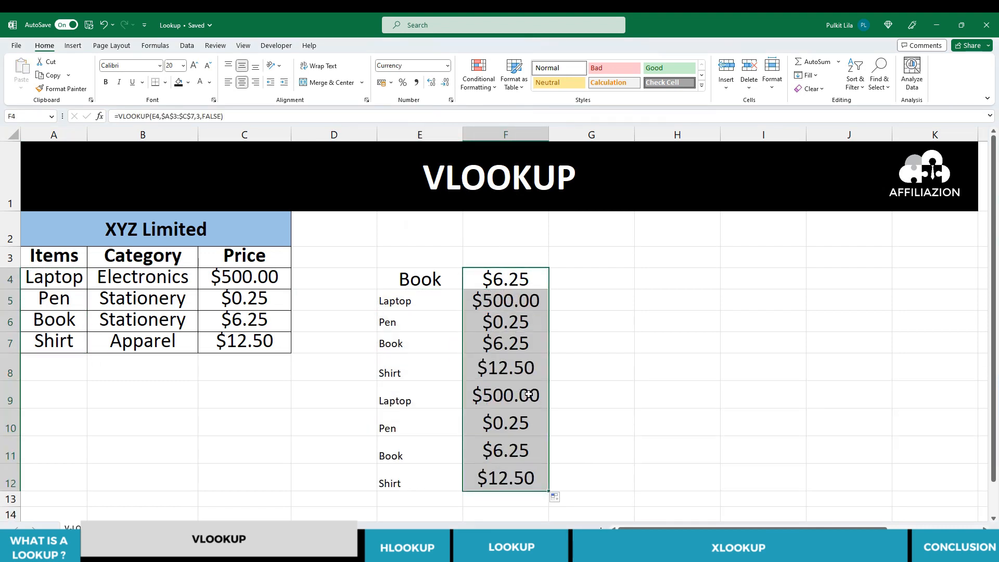
# - Check the filled lookup prices against the items listed in rows 5 to 12
pyautogui.click(413, 302)
pyautogui.click(495, 375)
pyautogui.click(406, 373)
pyautogui.click(520, 373)
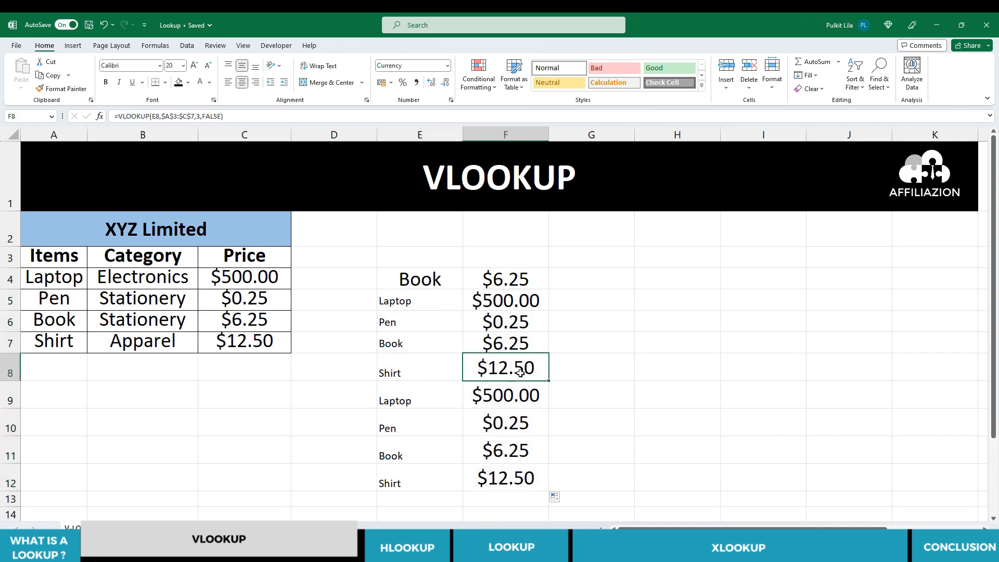
pyautogui.click(493, 447)
pyautogui.click(503, 487)
# - Remove the dollar signs from the F4 formula's table array, making it A3:C7, and fill the formula down to F12
pyautogui.click(502, 282)
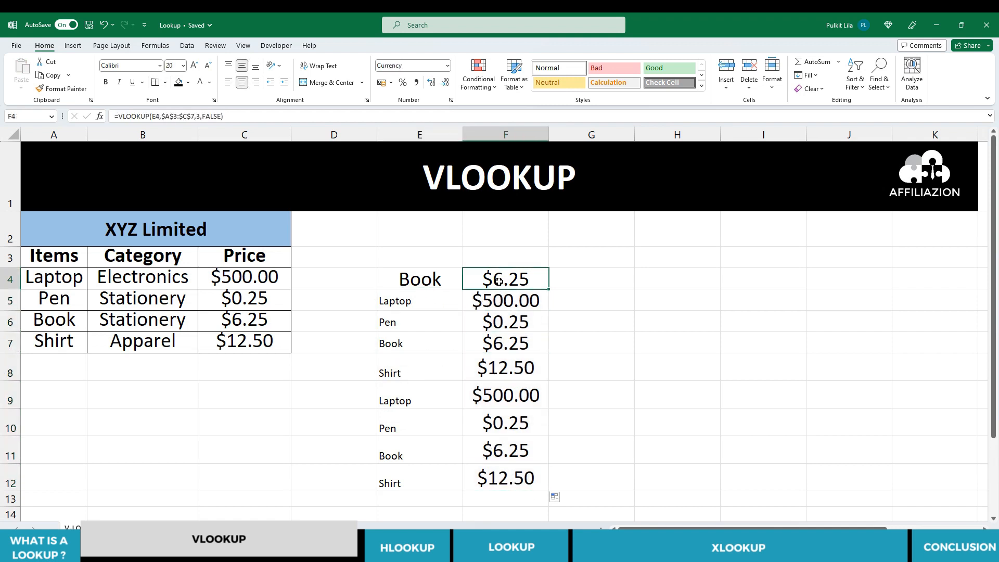
pyautogui.click(162, 116)
pyautogui.press('BackSpace')
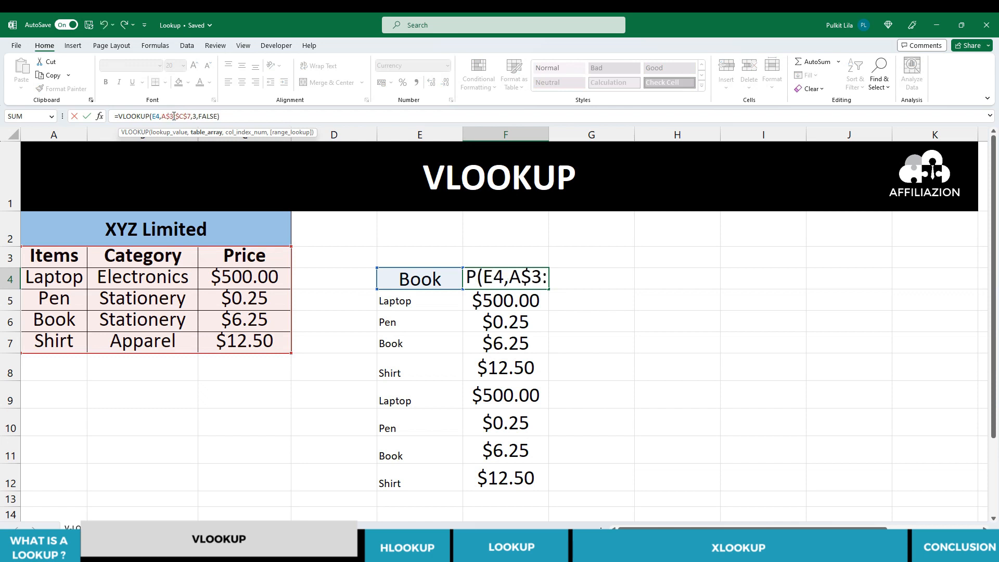
pyautogui.click(171, 116)
pyautogui.press('BackSpace')
pyautogui.click(177, 116)
pyautogui.press('BackSpace')
pyautogui.click(180, 117)
pyautogui.press('BackSpace')
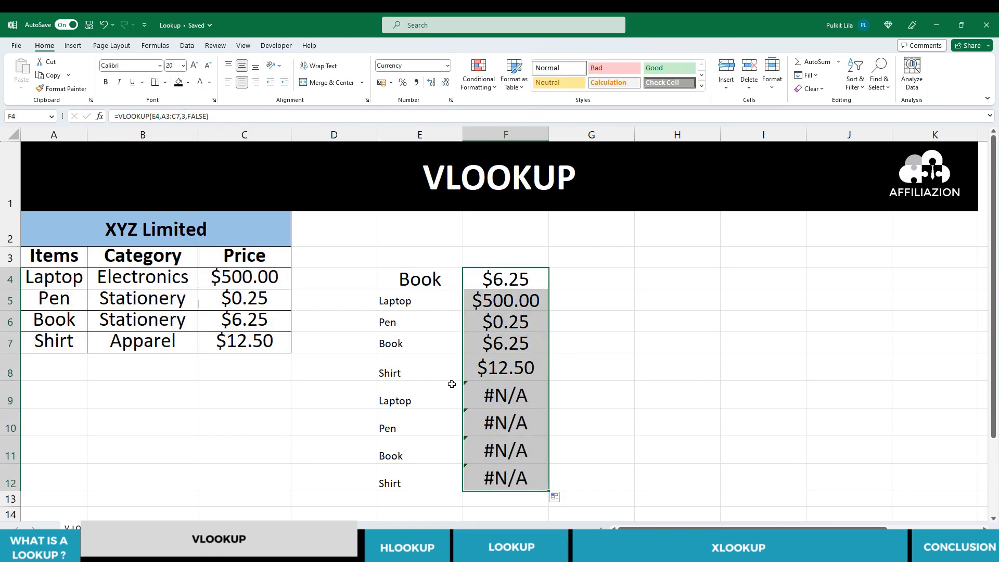
# - Inspect the formulas in F9 to F12, opening the one in F9 to see which table range it references
pyautogui.click(486, 394)
pyautogui.click(494, 423)
pyautogui.click(494, 478)
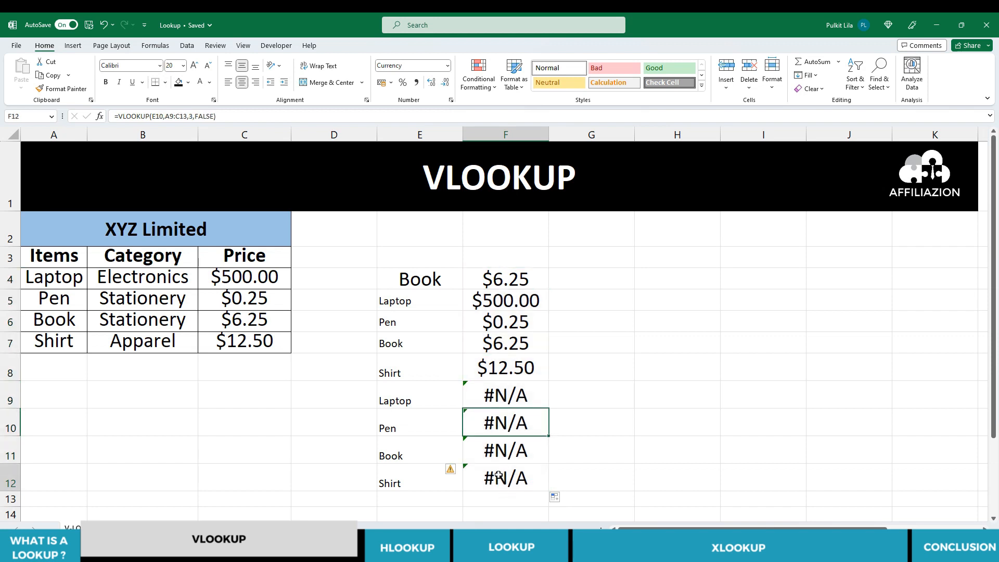
pyautogui.click(494, 396)
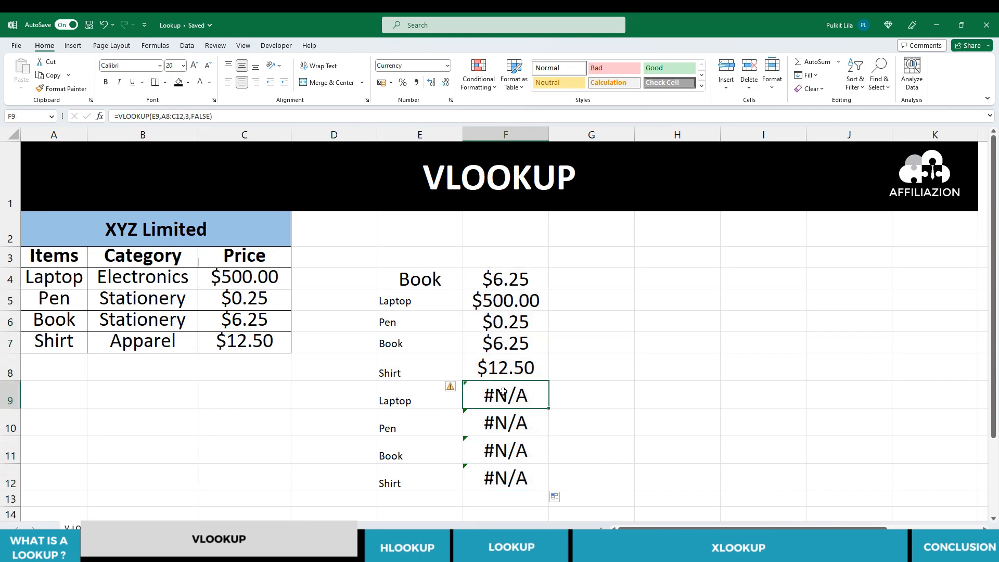
pyautogui.doubleClick(506, 394)
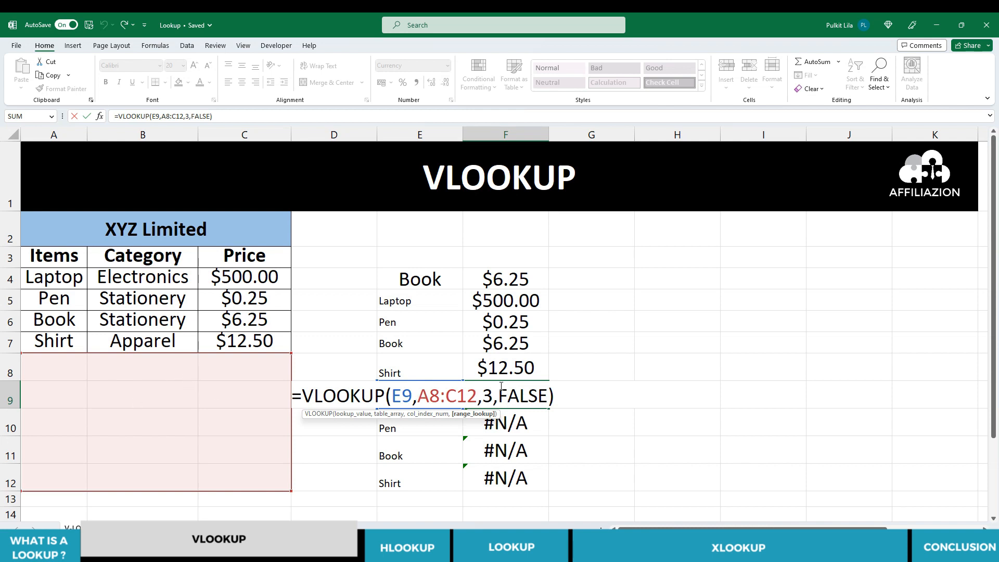
pyautogui.press('Return')
# - Compare the table array references in the formulas from F4 down to F7
pyautogui.click(541, 284)
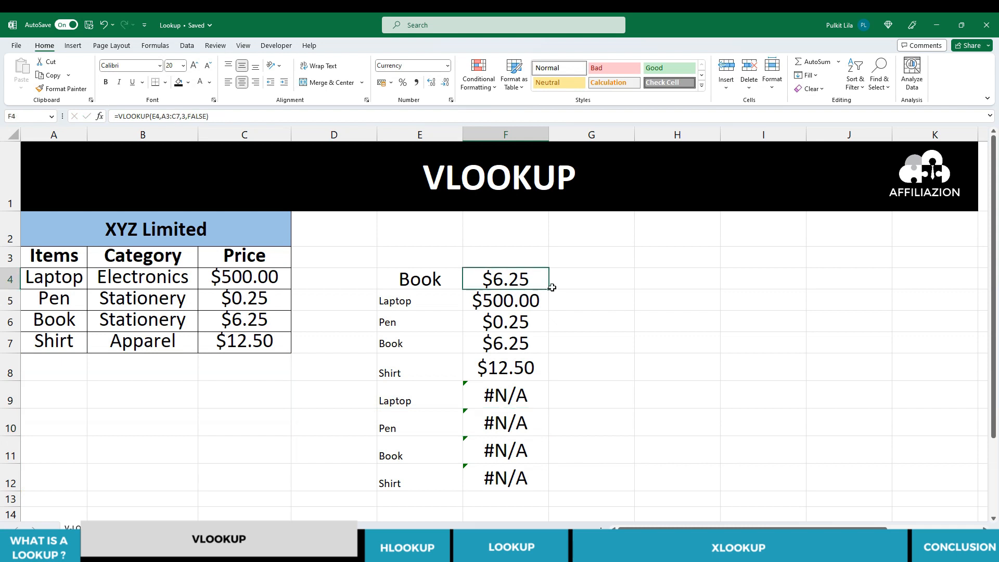
pyautogui.click(528, 300)
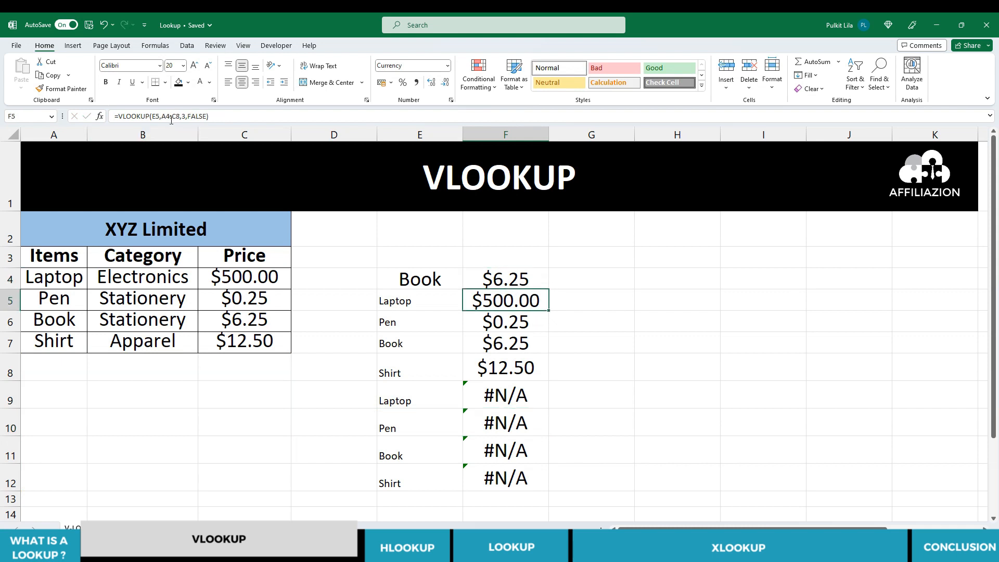
pyautogui.press('Down')
pyautogui.click(480, 341)
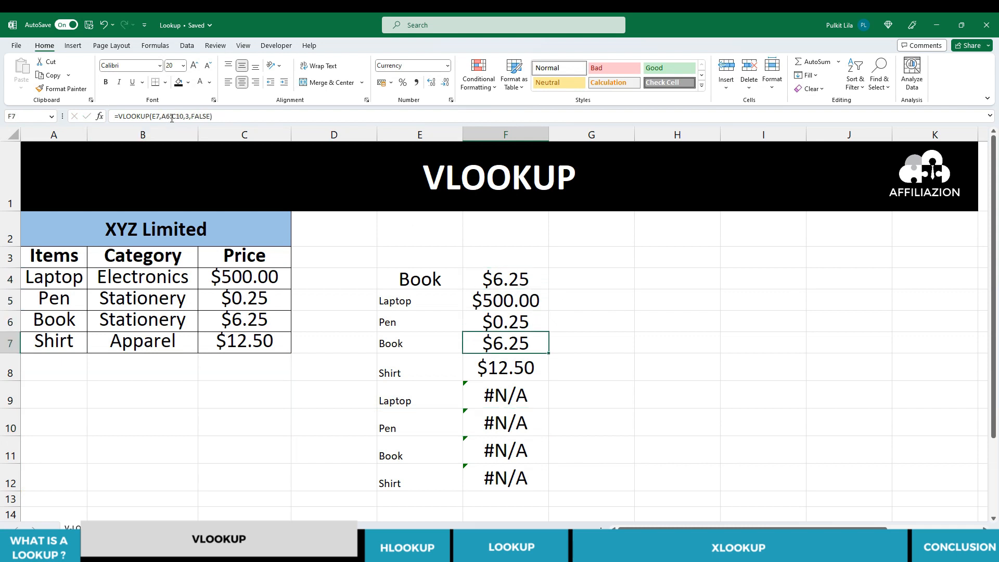
# - Inspect the formulas in F8 and F9 to compare their table array references
pyautogui.click(498, 365)
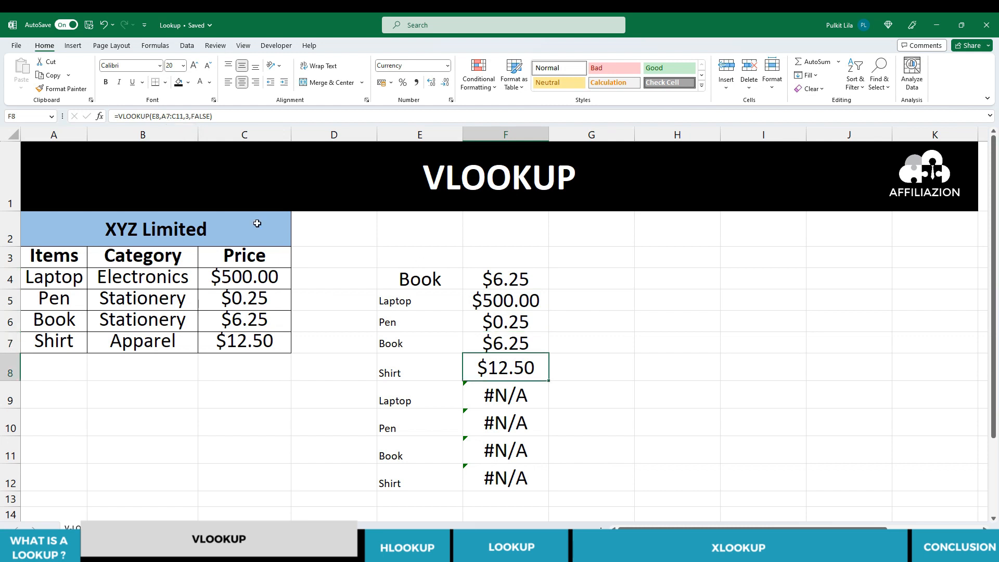
pyautogui.click(517, 394)
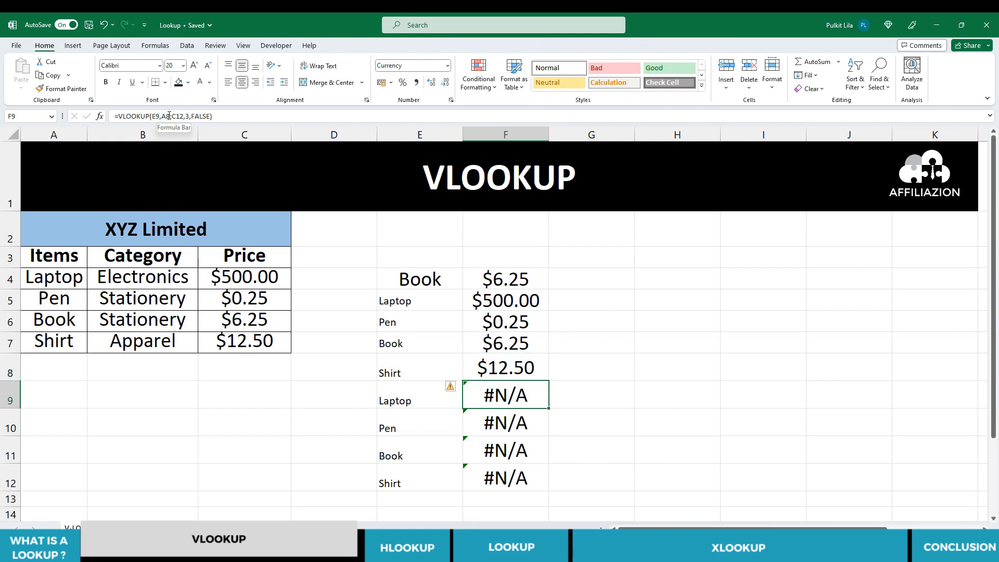
pyautogui.click(562, 390)
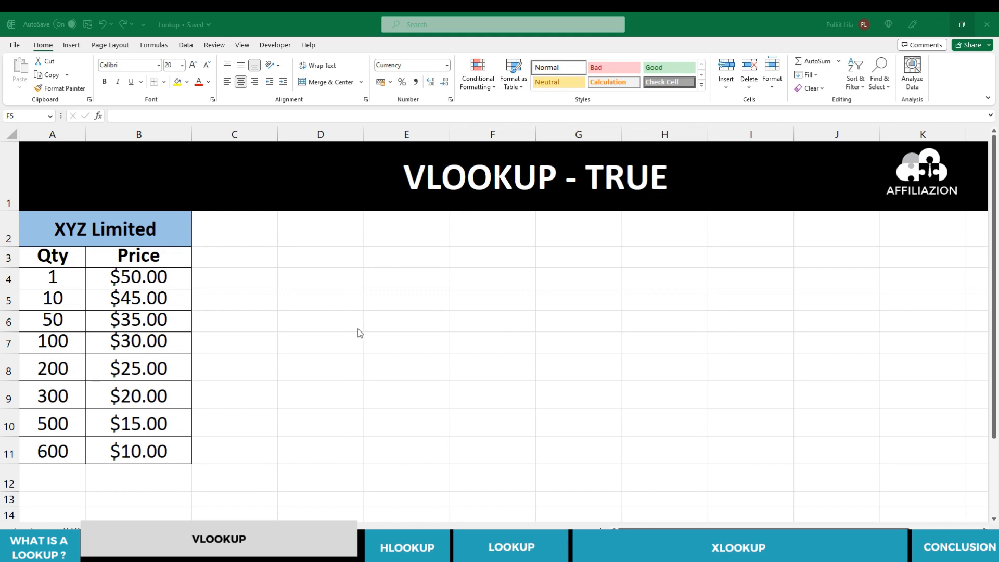
# - Enter 10 in D5 of the VLOOKUP - TRUE sheet as the quantity to look up
pyautogui.click(309, 300)
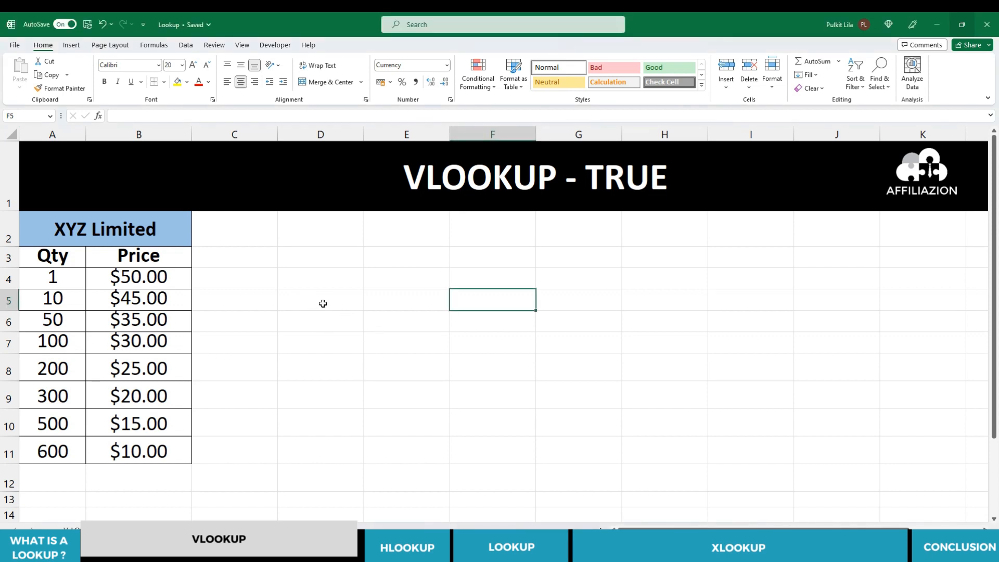
pyautogui.click(316, 300)
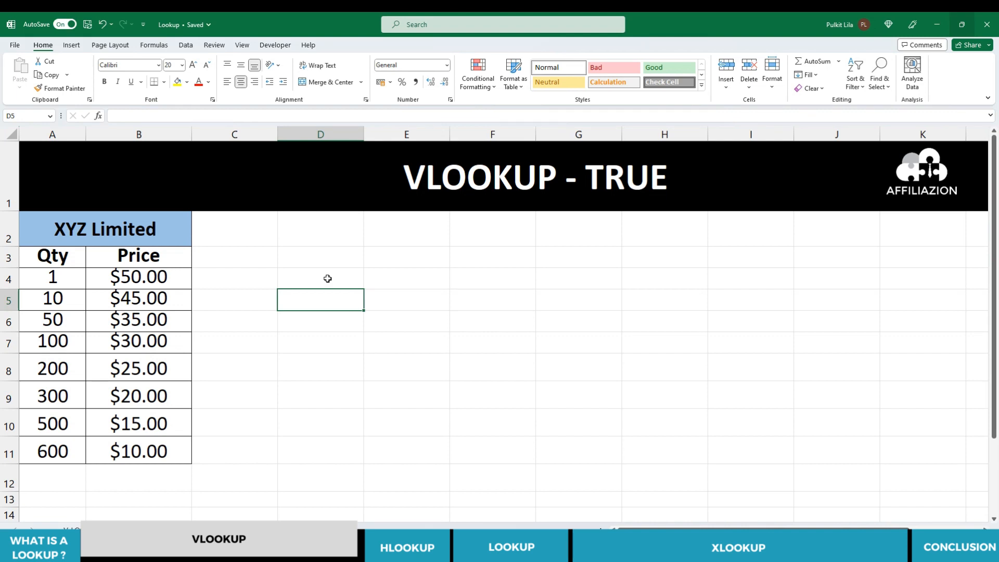
pyautogui.write('10')
pyautogui.press('Right')
# - Enter a VLOOKUP in F5 that looks up D5 in A3:B11 and returns column 2 with an exact match (FALSE)
pyautogui.press('Right')
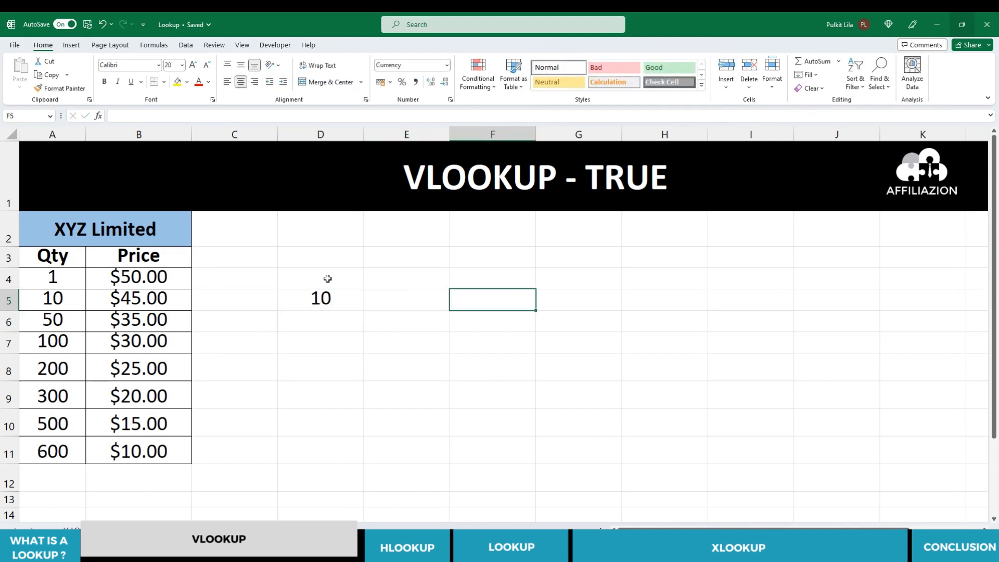
pyautogui.write('=VLOOKUP(')
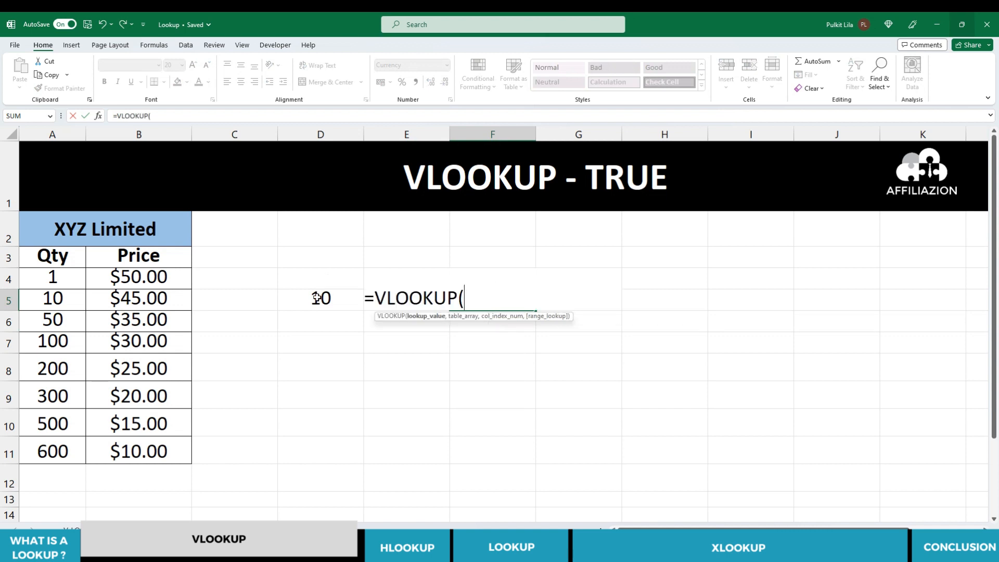
pyautogui.click(319, 298)
pyautogui.write(',')
pyautogui.moveTo(52, 256); pyautogui.dragTo(156, 451)
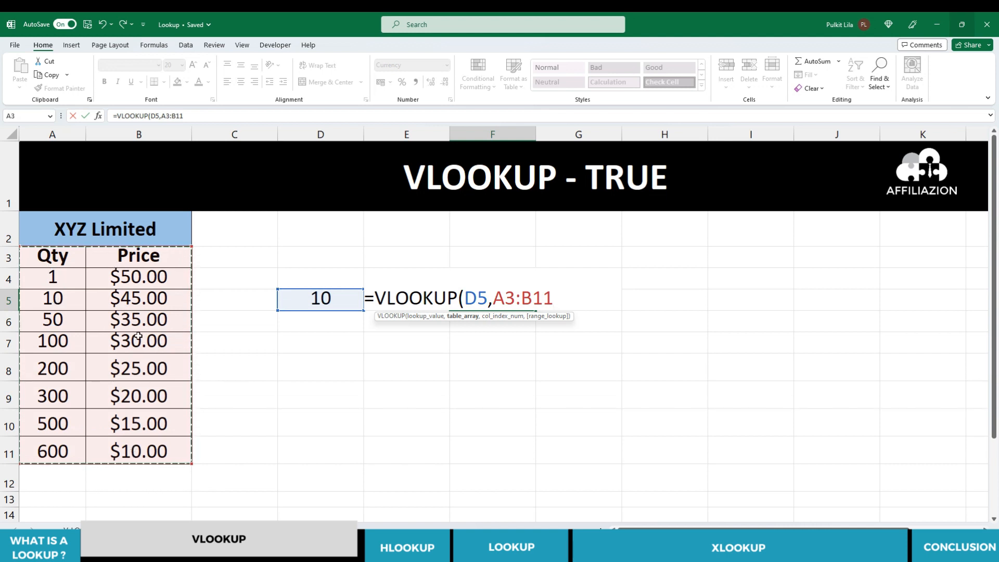
pyautogui.write(',2')
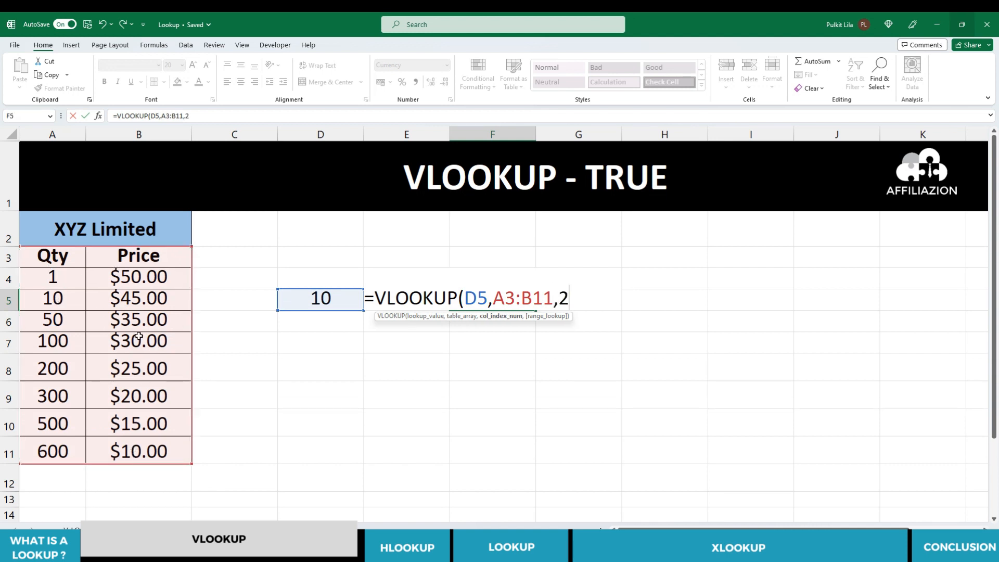
pyautogui.write(',')
pyautogui.press('Down')
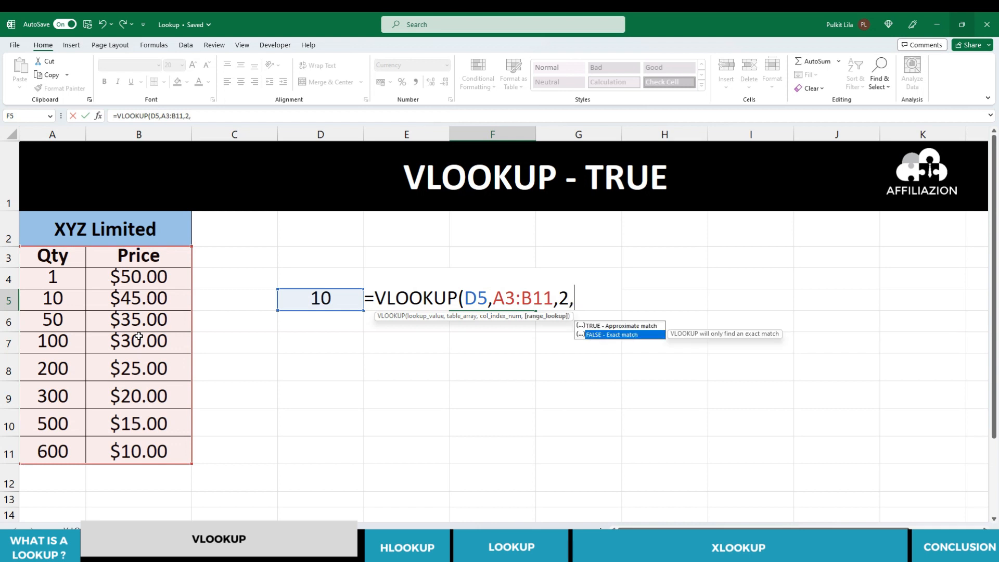
pyautogui.press('Tab')
pyautogui.write(')')
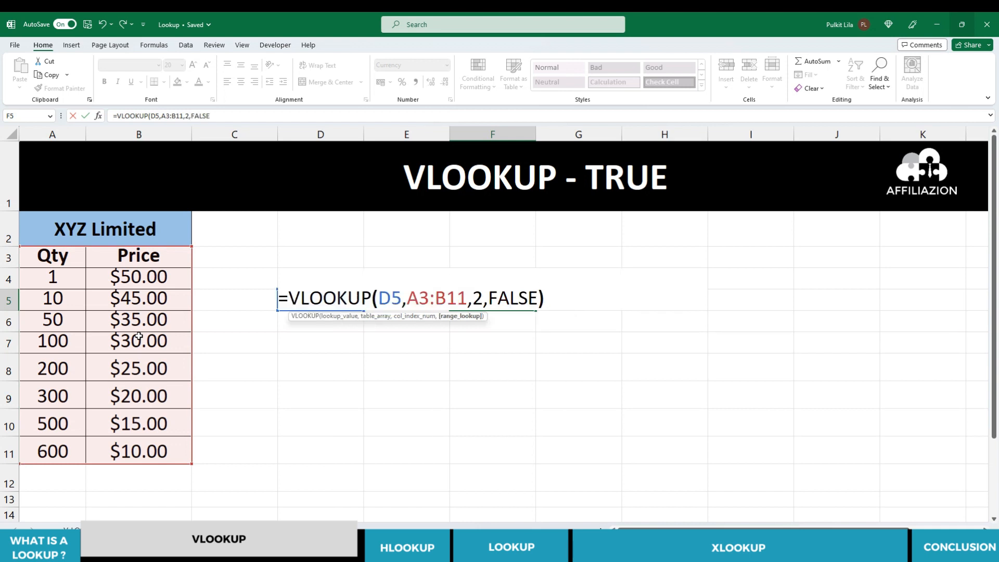
pyautogui.hotkey('ctrl', 'Return')
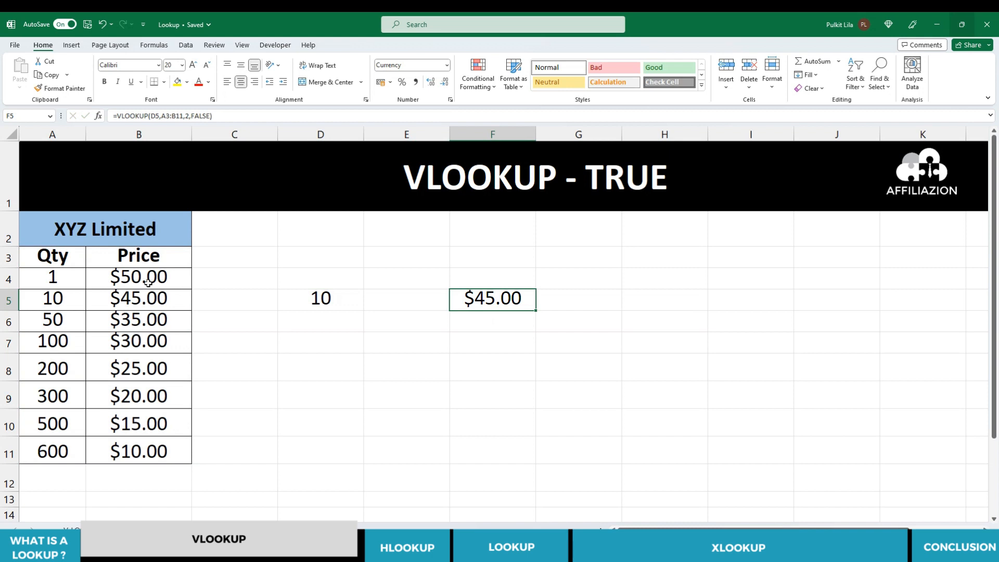
# - Make the F5 formula's table array absolute as $A$3:$B$11
pyautogui.moveTo(161, 116); pyautogui.dragTo(184, 115)
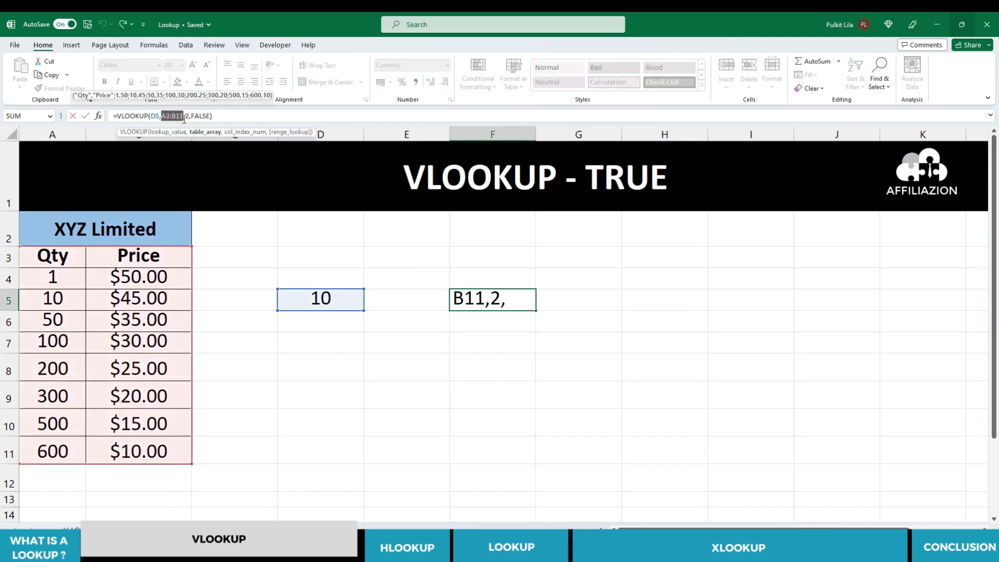
pyautogui.press('F4')
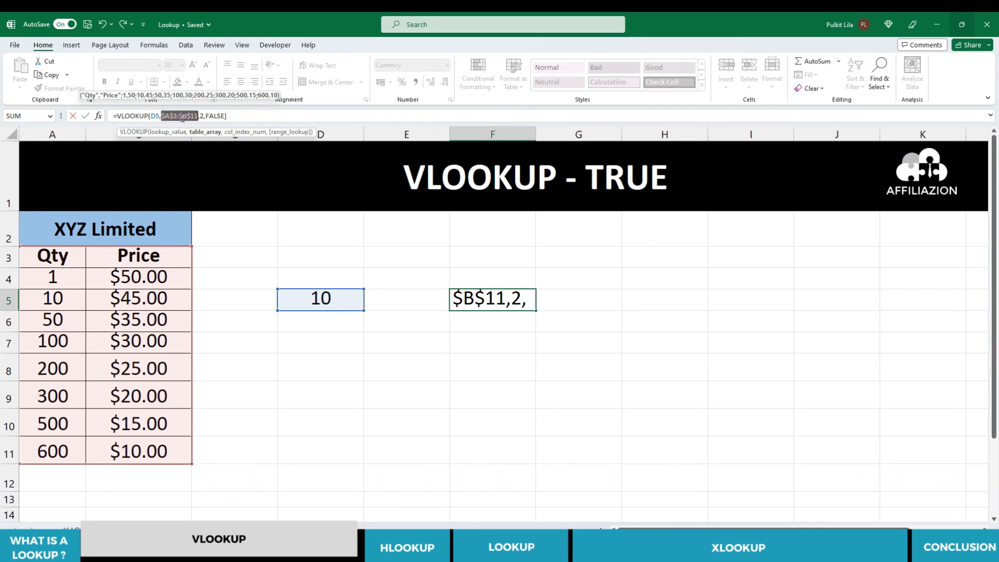
pyautogui.press('Return')
pyautogui.click(490, 294)
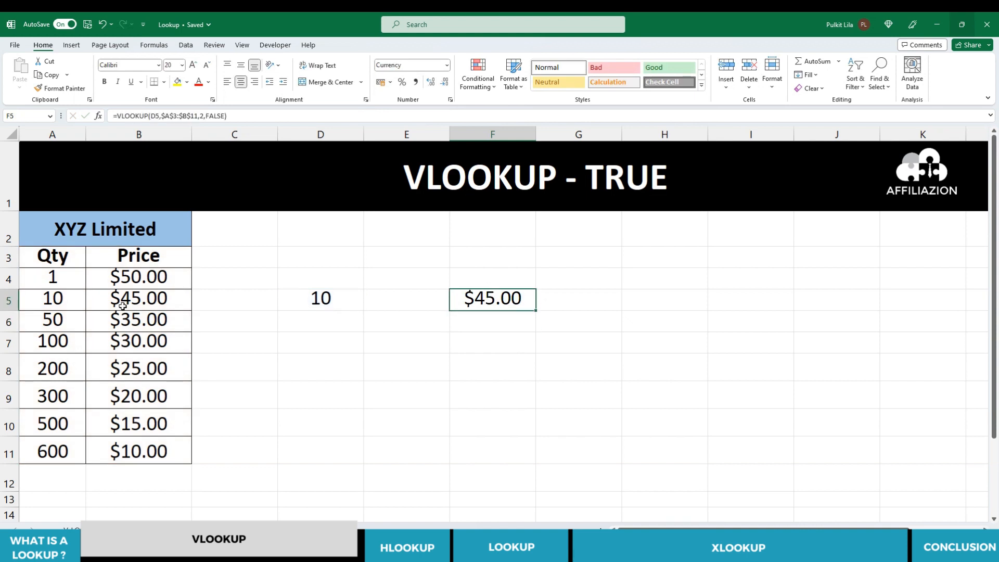
# - Test the exact-match lookup by setting the quantity in D5 to 9, 25 and 50 in turn
pyautogui.click(306, 295)
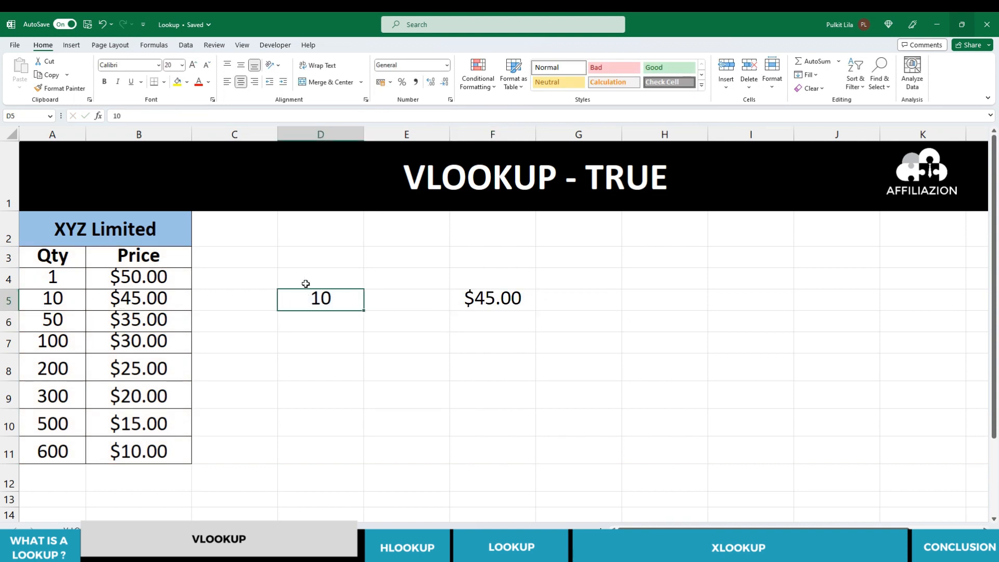
pyautogui.write('9')
pyautogui.hotkey('ctrl', 'Return')
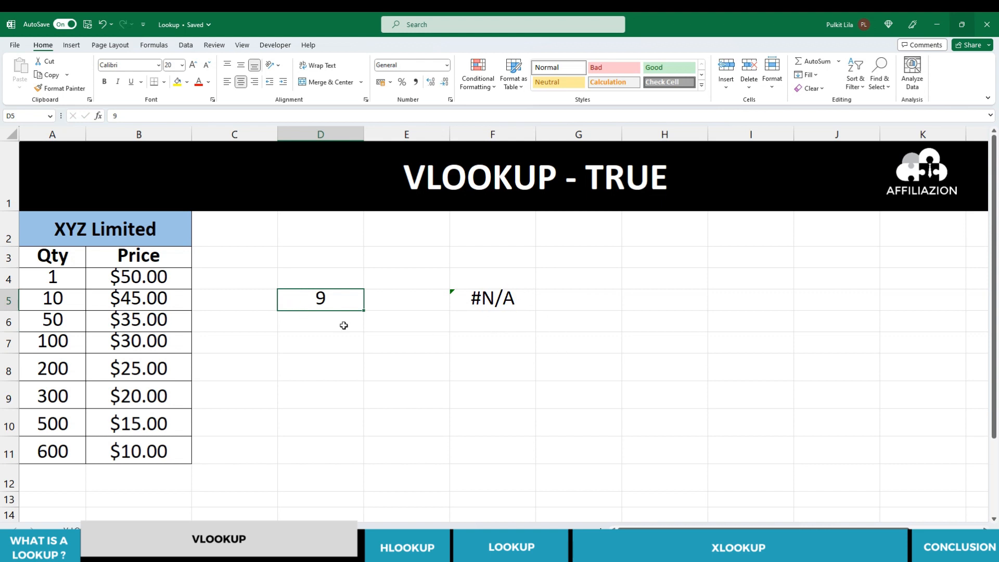
pyautogui.write('25')
pyautogui.press('Return')
pyautogui.press('Up')
pyautogui.write('50')
pyautogui.press('Return')
pyautogui.press('Up')
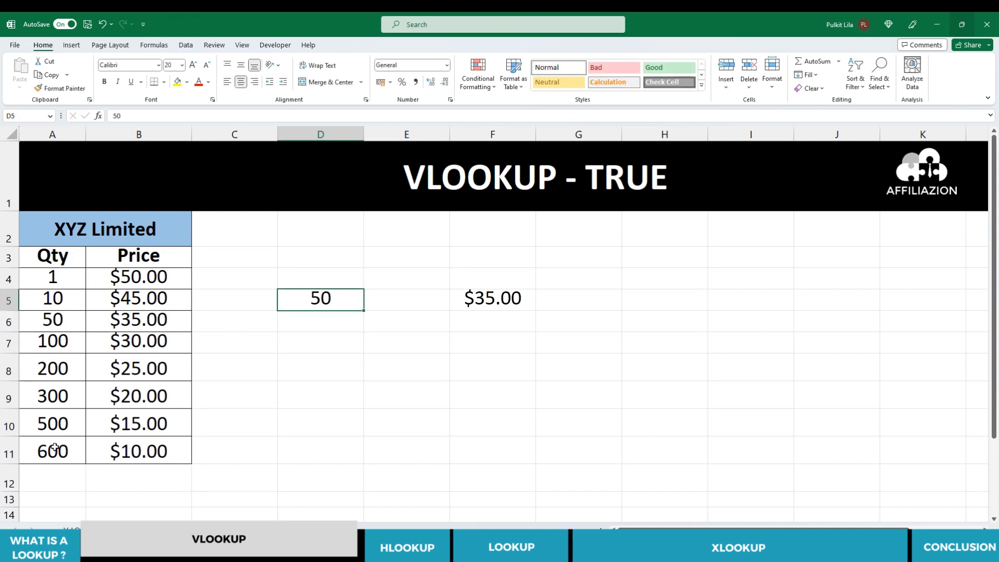
# - Switch the F5 formula to an approximate match by replacing FALSE with TRUE
pyautogui.click(509, 299)
pyautogui.doubleClick(219, 115)
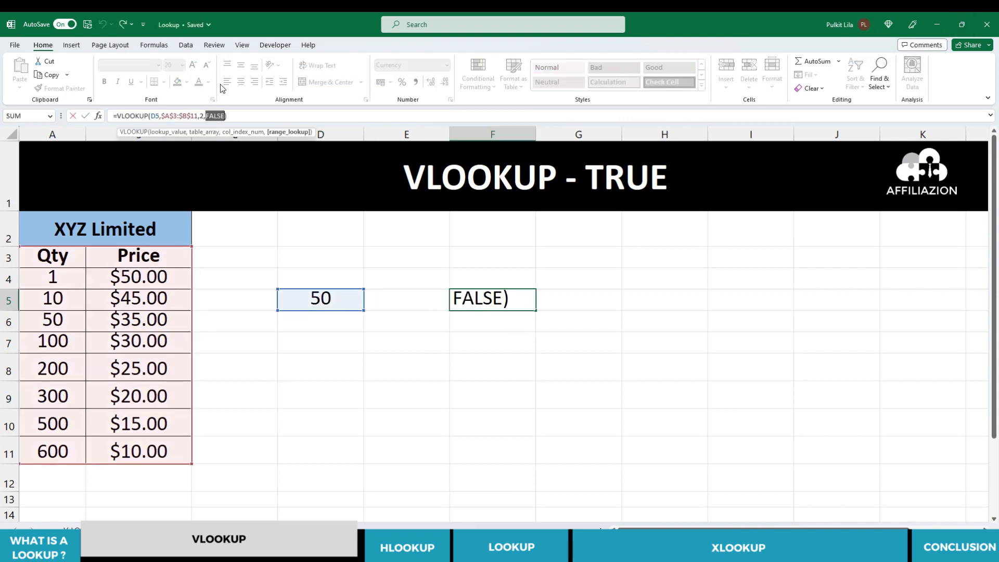
pyautogui.write('TRUE')
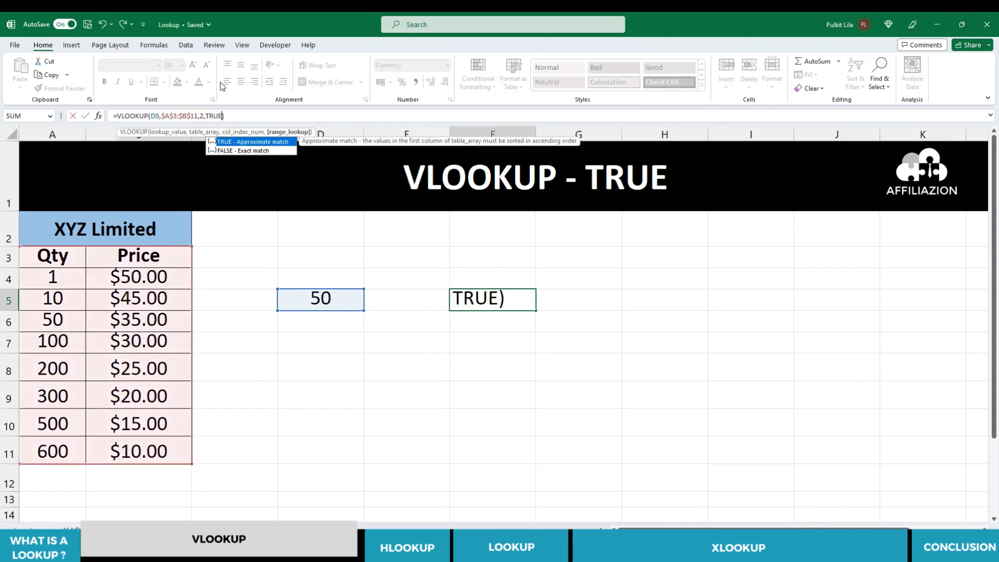
pyautogui.press('Return')
# - Test the approximate-match lookup by setting the quantity in D5 to 11 and to 90, and select the result in F5
pyautogui.press('Up')
pyautogui.press('Left')
pyautogui.press('Left')
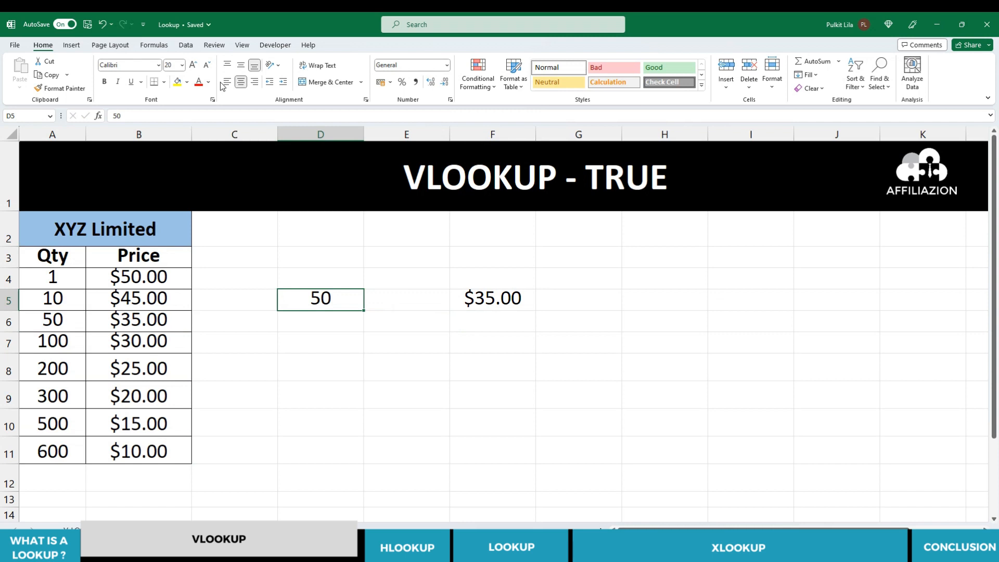
pyautogui.write('11')
pyautogui.press('Return')
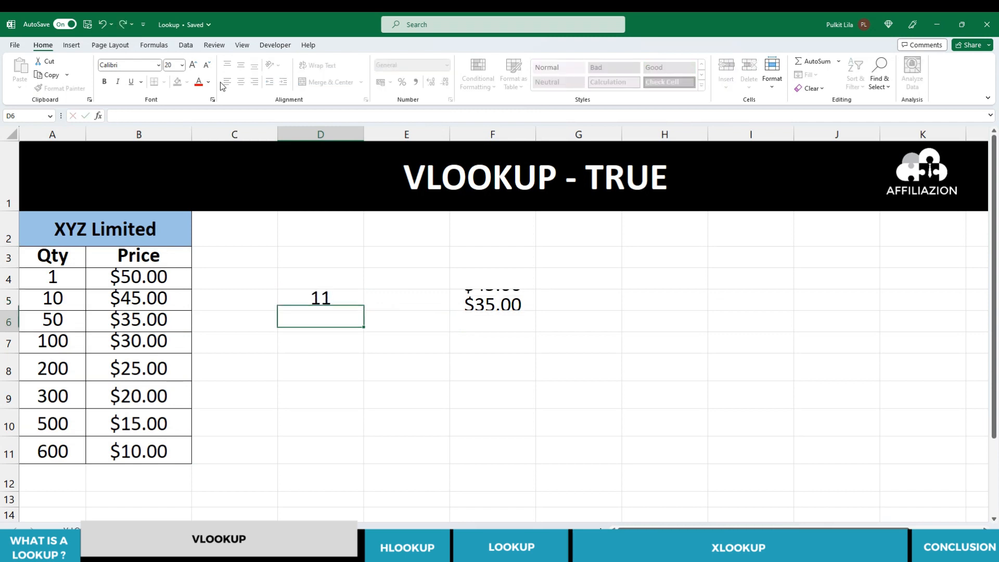
pyautogui.press('Up')
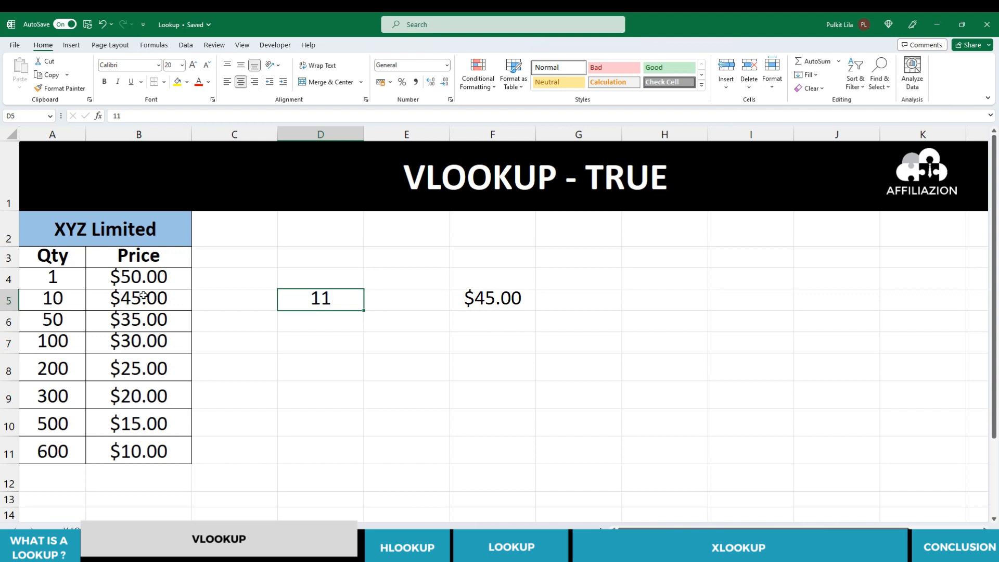
pyautogui.write('90')
pyautogui.press('Return')
pyautogui.press('Up')
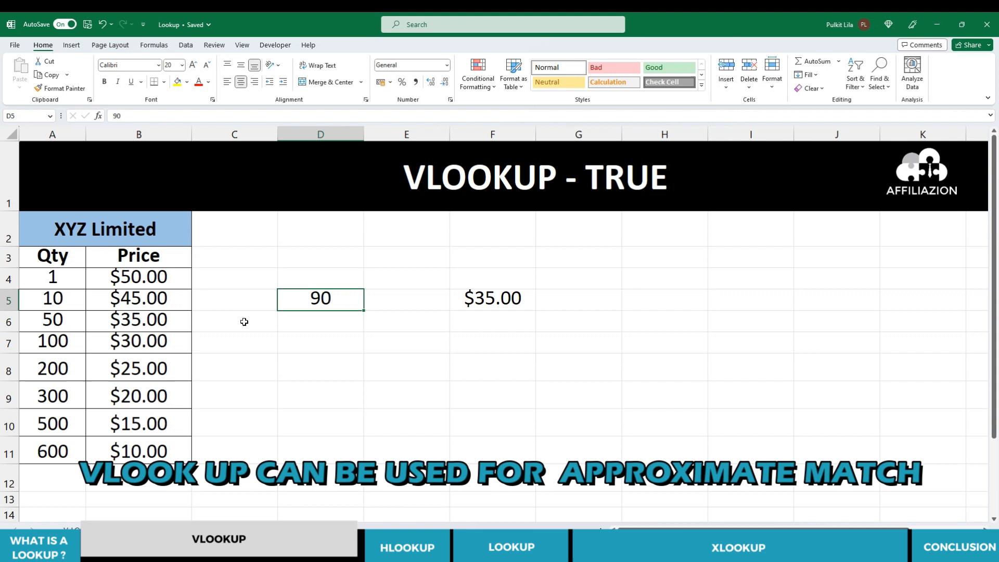
pyautogui.click(492, 296)
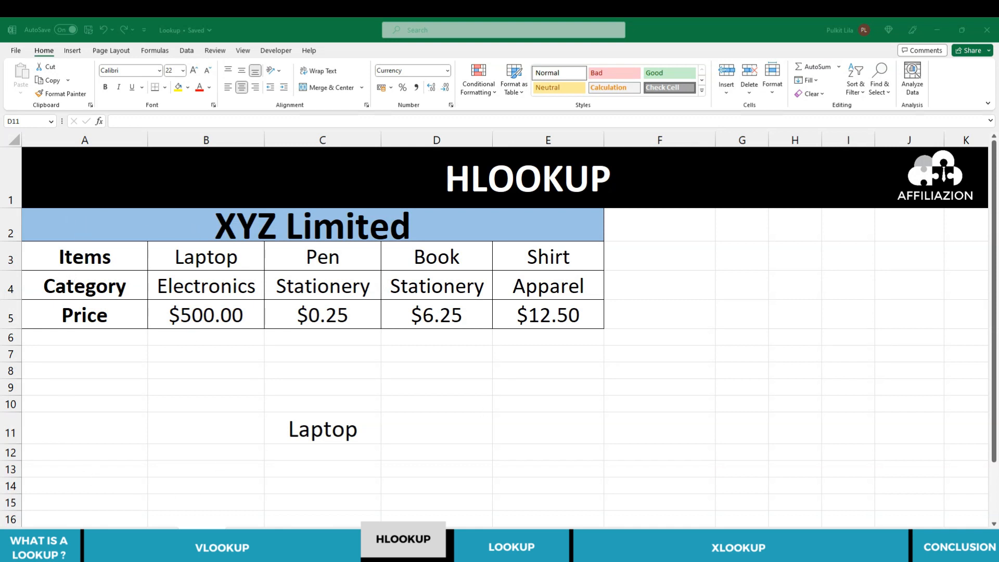
# - Start an HLOOKUP formula in D11 with C11 as the lookup value and A3:E5 as the table array
pyautogui.moveTo(72, 260); pyautogui.dragTo(585, 323)
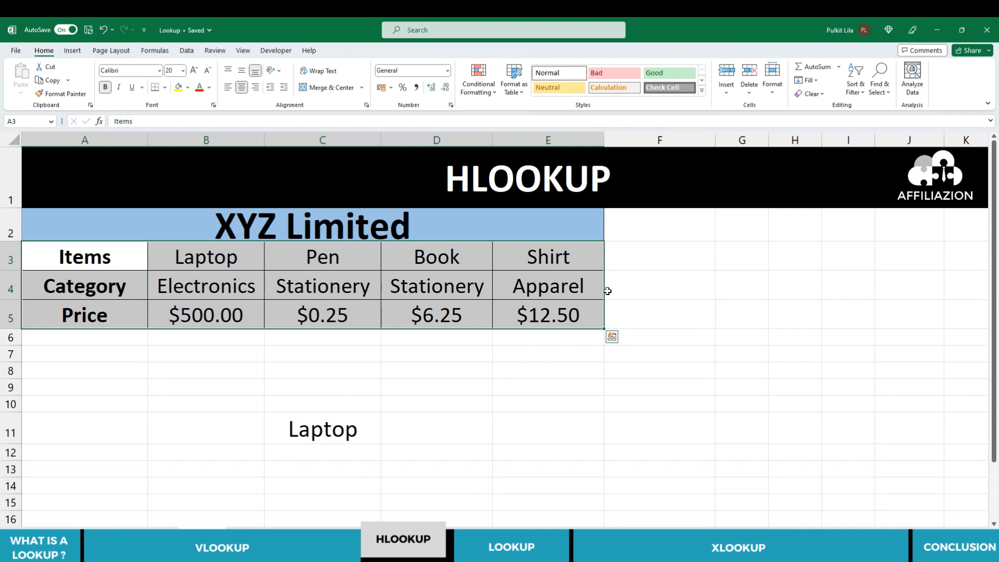
pyautogui.click(430, 431)
pyautogui.write('=')
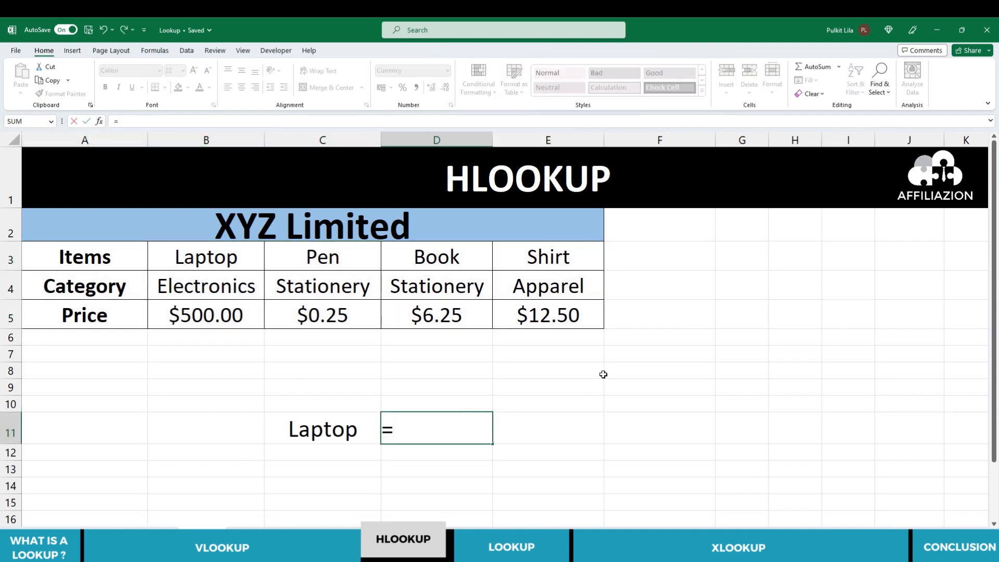
pyautogui.write('HL')
pyautogui.press('Tab')
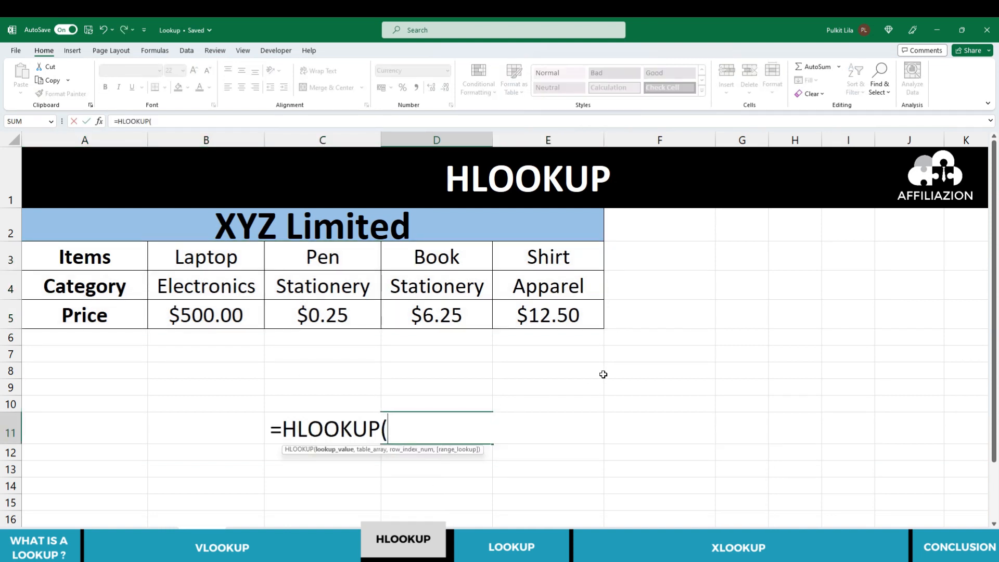
pyautogui.click(306, 404)
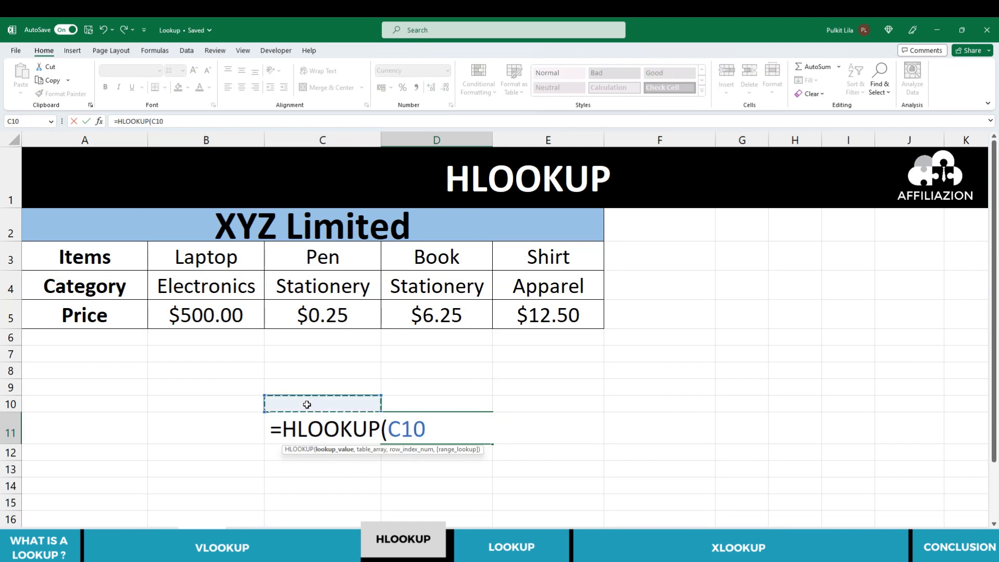
pyautogui.press('Down')
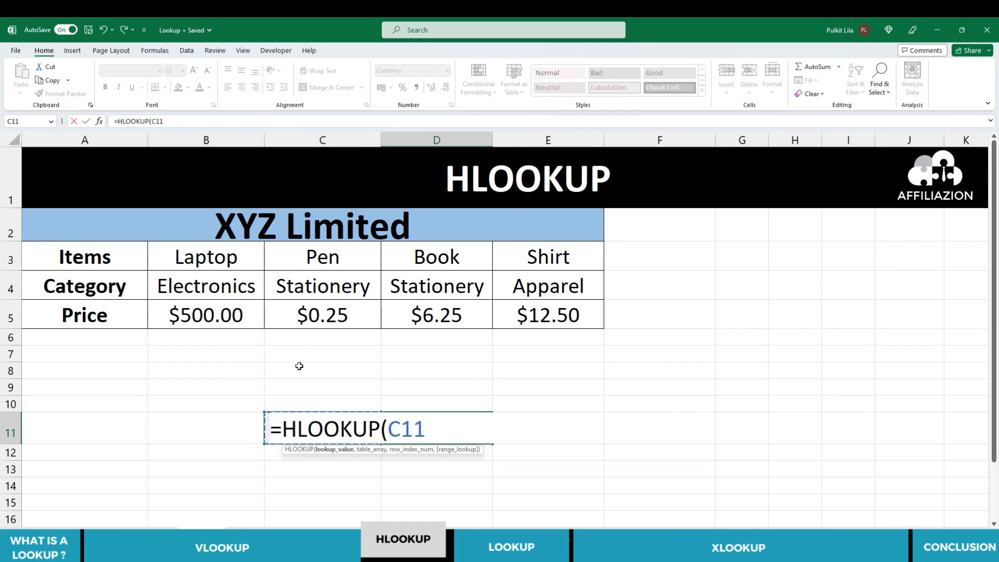
pyautogui.write(',')
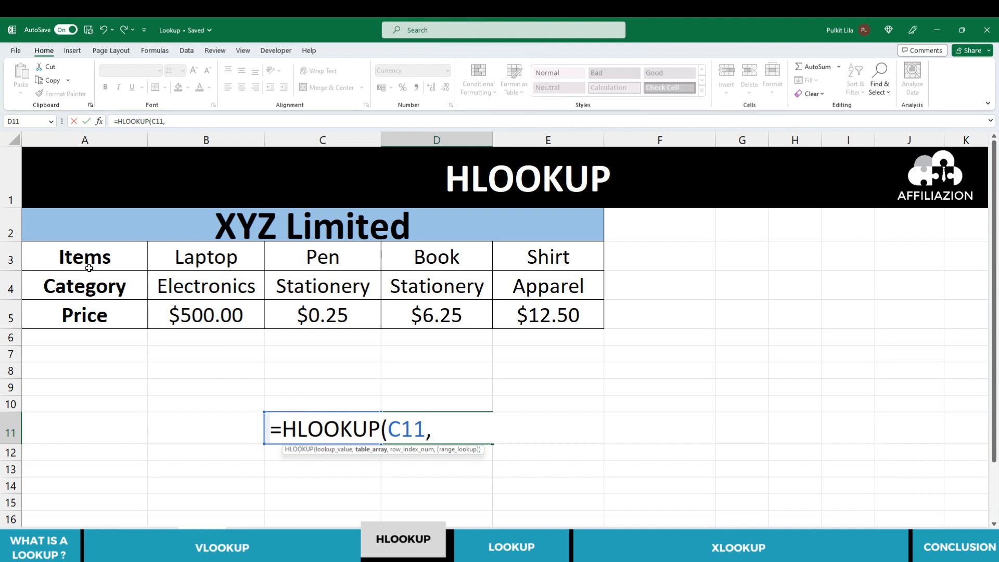
pyautogui.moveTo(85, 254); pyautogui.dragTo(545, 318)
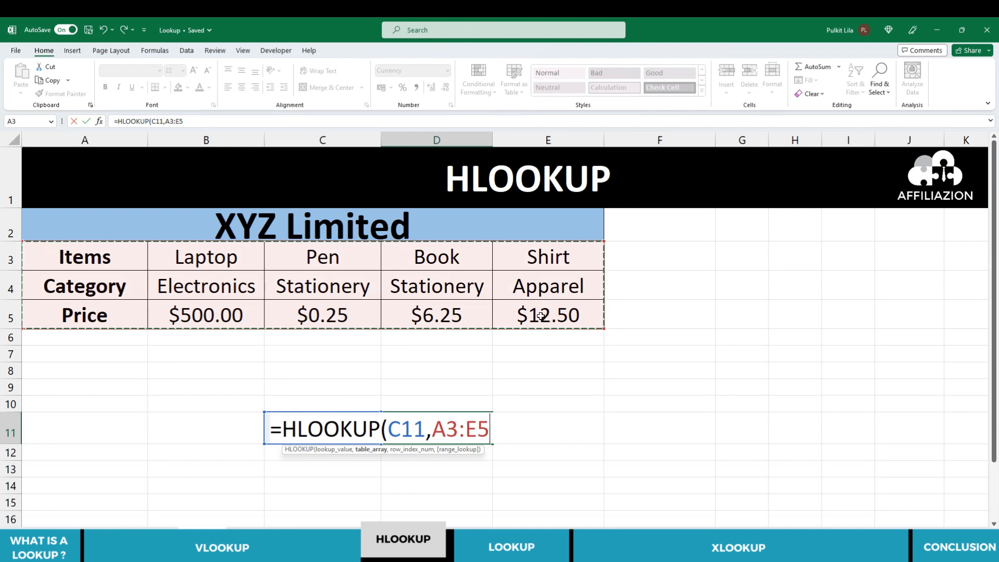
pyautogui.write(',')
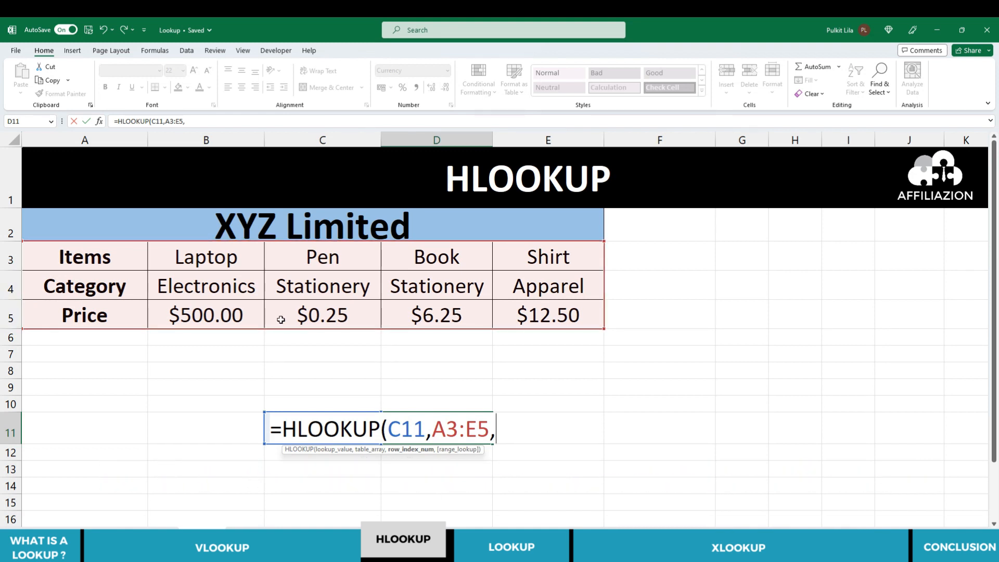
# - Complete the D11 formula with row index 3 and an exact match (FALSE)
pyautogui.write(',')
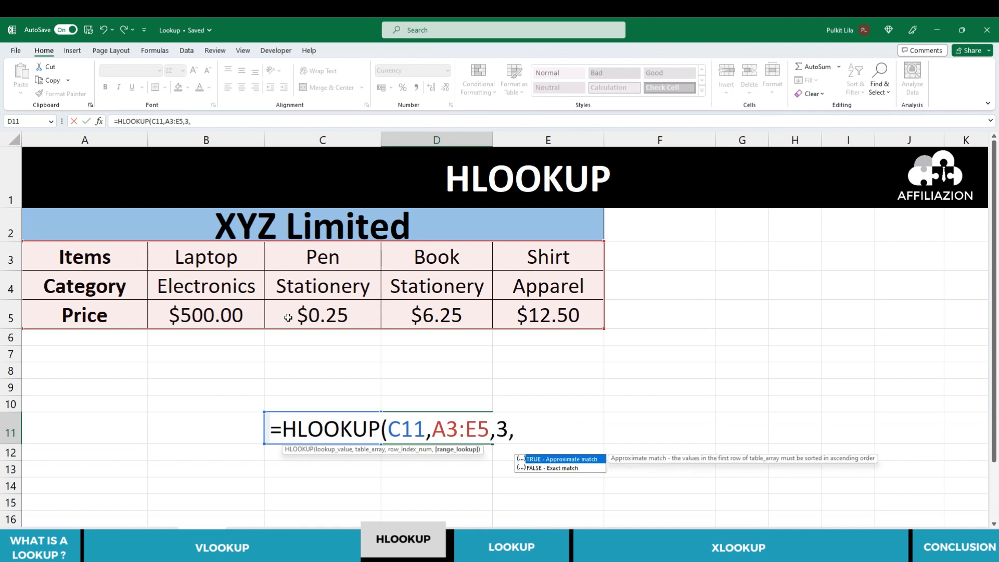
pyautogui.press('Down')
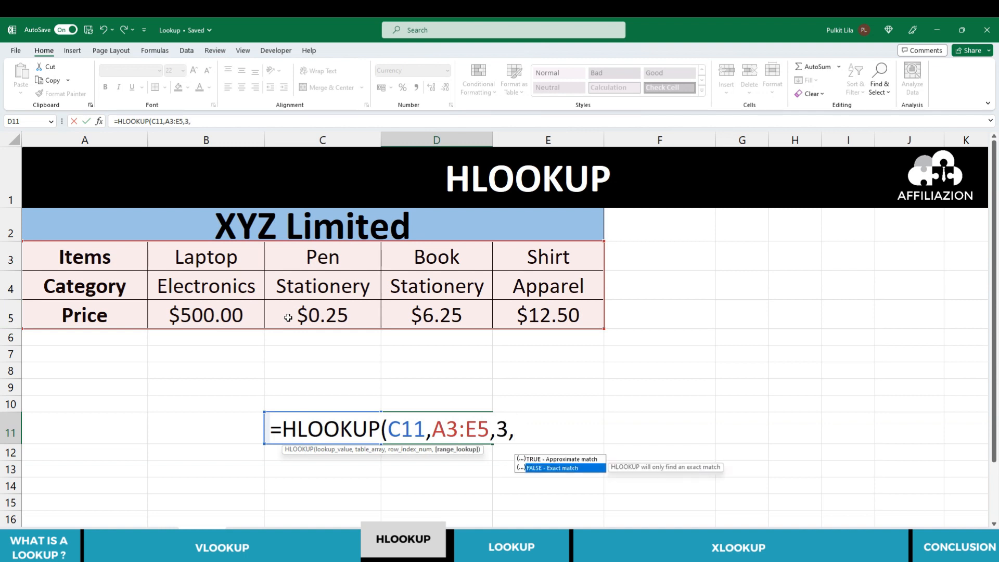
pyautogui.press('Up')
pyautogui.press('Tab')
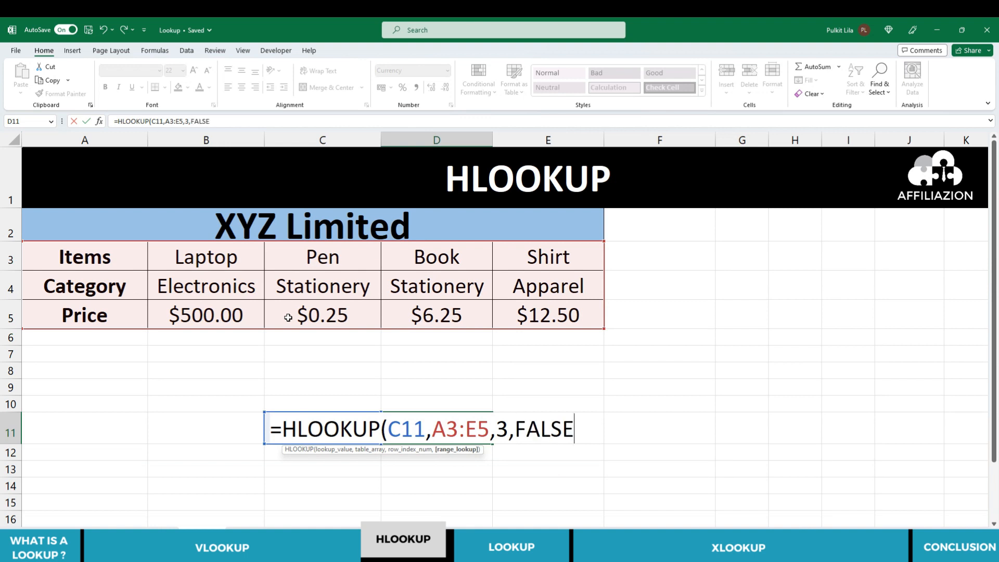
pyautogui.write(')')
pyautogui.hotkey('ctrl', 'Return')
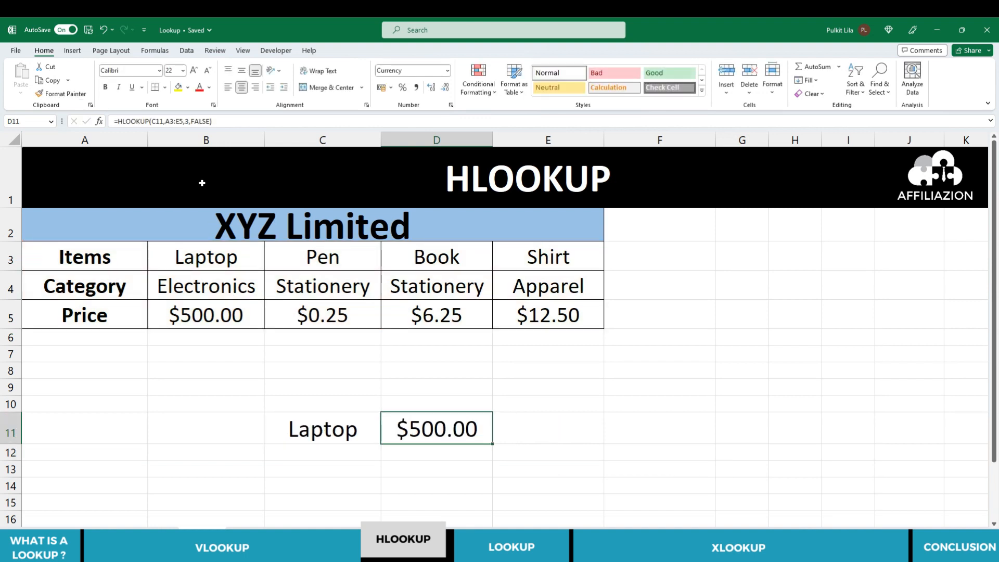
# - Make the D11 formula's table array absolute as $A$3:$E$5
pyautogui.click(165, 121)
pyautogui.moveTo(166, 120); pyautogui.dragTo(183, 121)
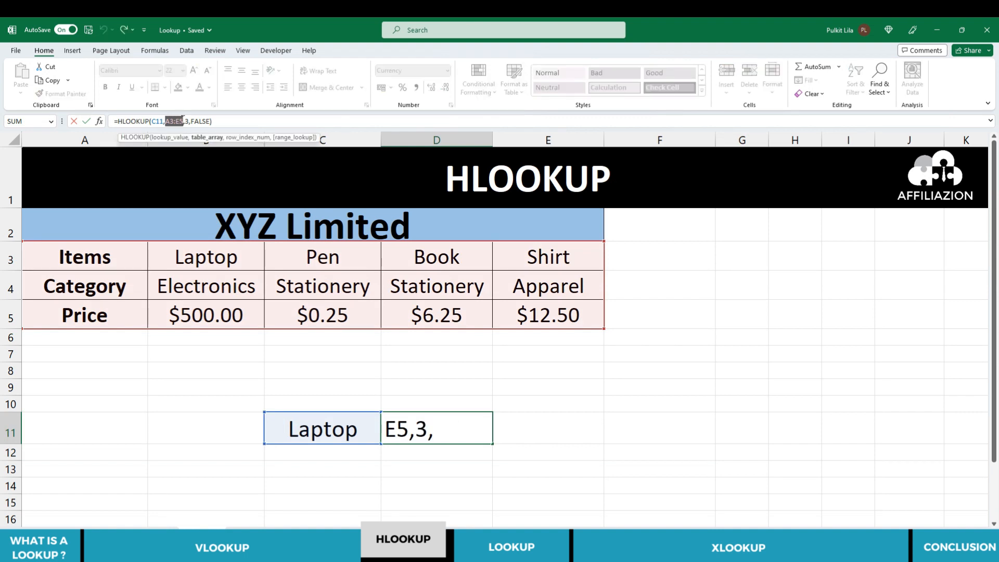
pyautogui.press('F4')
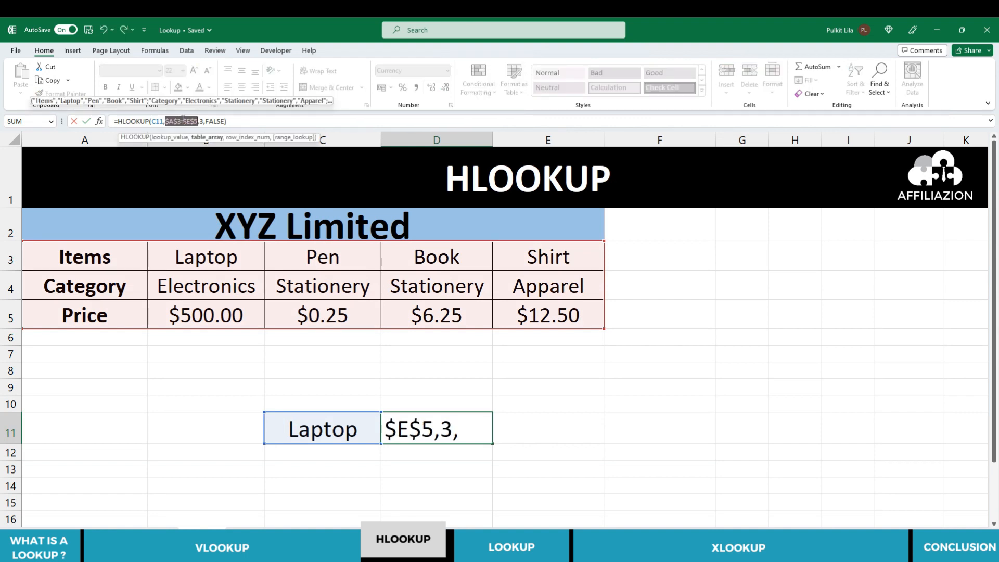
pyautogui.press('Return')
pyautogui.press('Up')
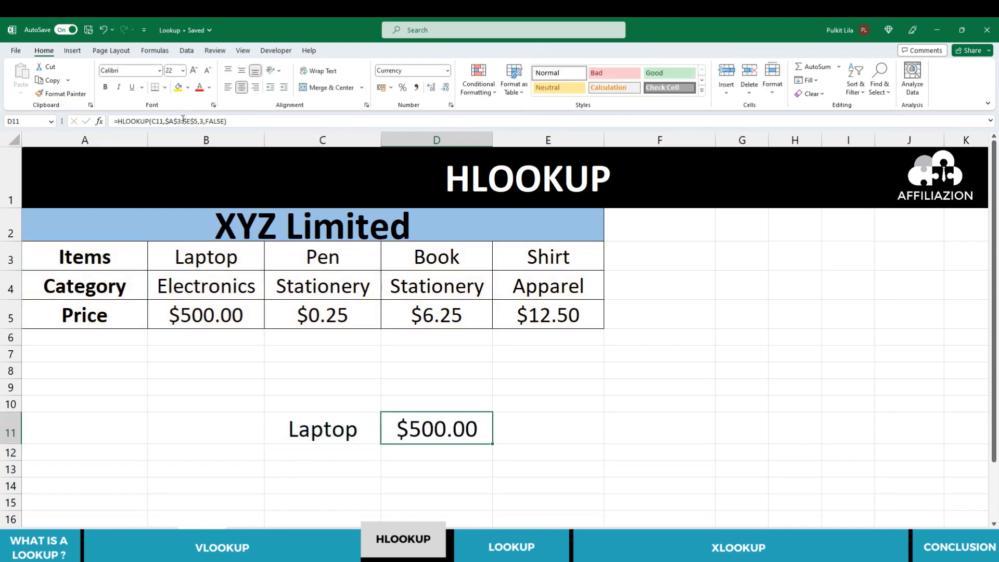
# - Test the HLOOKUP by setting the item in C11 to Pen, Book, Shirt, Laptop, Book and Shirt in turn, and select the result in D11
pyautogui.click(367, 426)
pyautogui.click(386, 439)
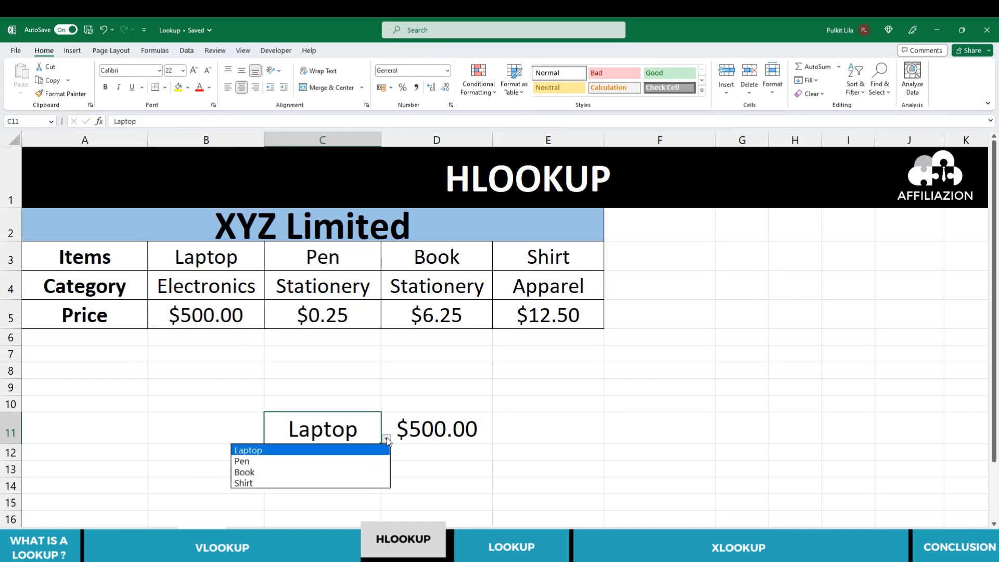
pyautogui.click(305, 463)
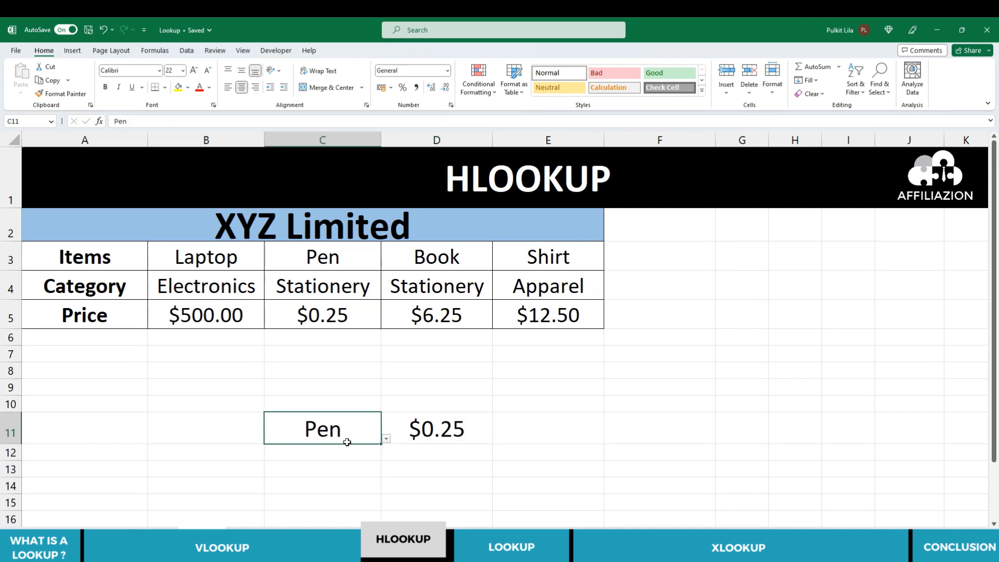
pyautogui.click(386, 439)
pyautogui.click(305, 472)
pyautogui.click(386, 438)
pyautogui.click(305, 481)
pyautogui.click(386, 438)
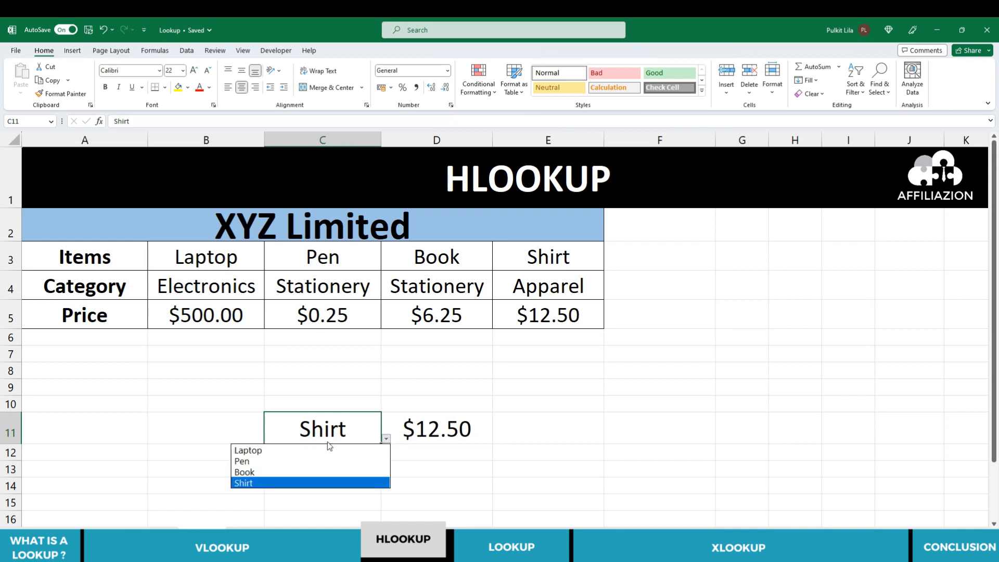
pyautogui.click(305, 449)
pyautogui.click(386, 439)
pyautogui.click(312, 472)
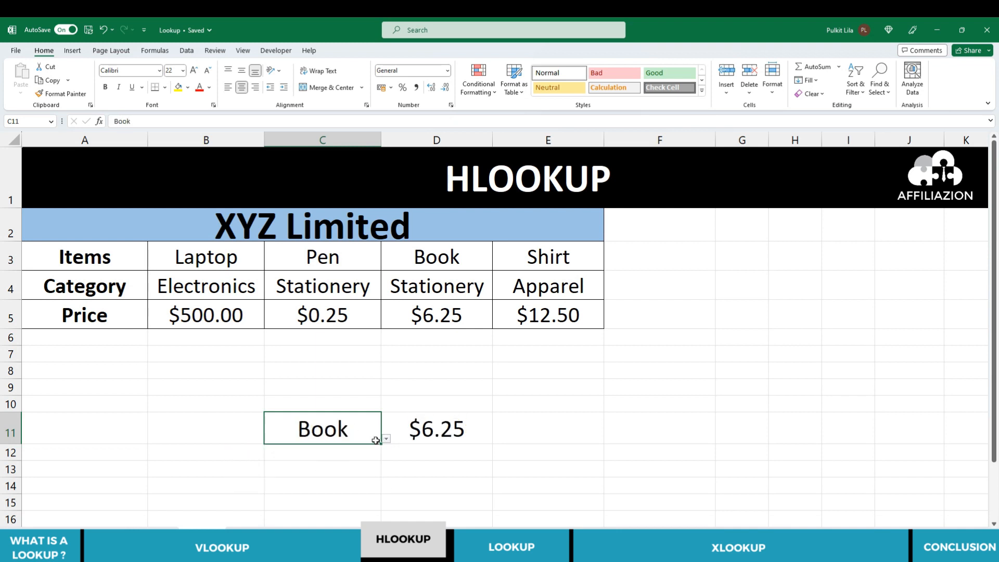
pyautogui.click(386, 439)
pyautogui.click(306, 482)
pyautogui.click(445, 469)
pyautogui.click(493, 420)
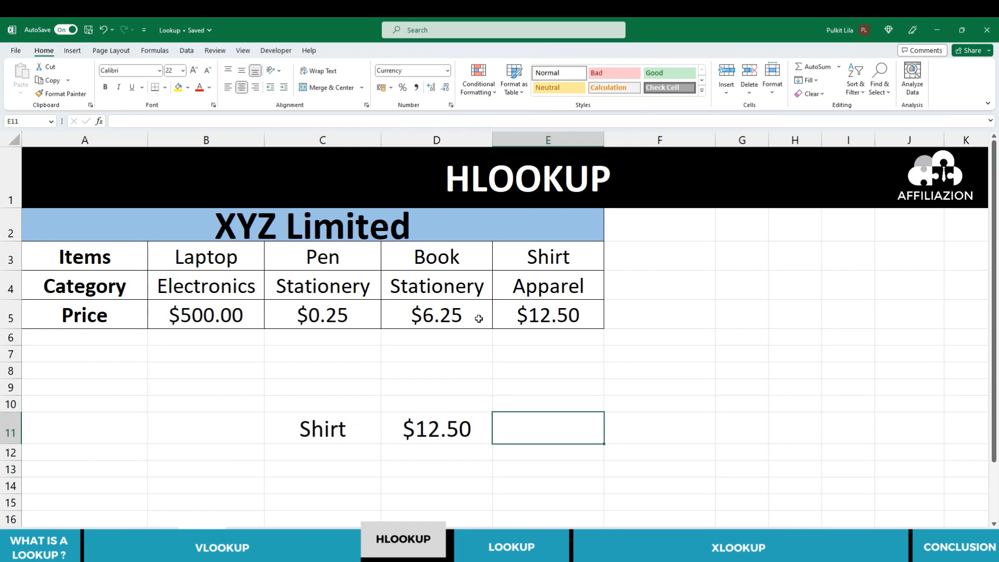
pyautogui.click(442, 426)
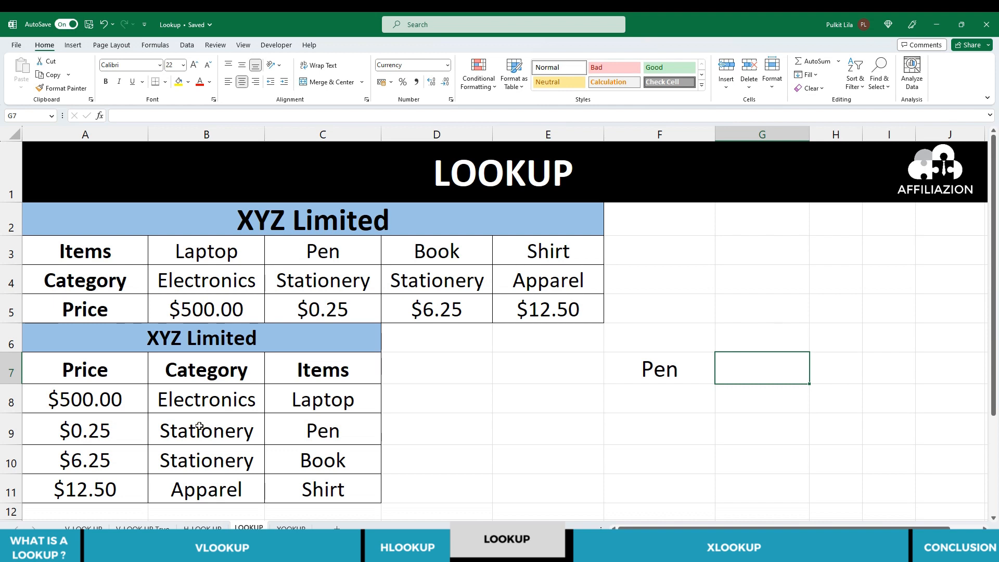
# - Write a LOOKUP formula in G7 with F7 as the lookup value, A3:E3 as the lookup vector and A5:E5 as the result vector
pyautogui.write('=LOOKUP(')
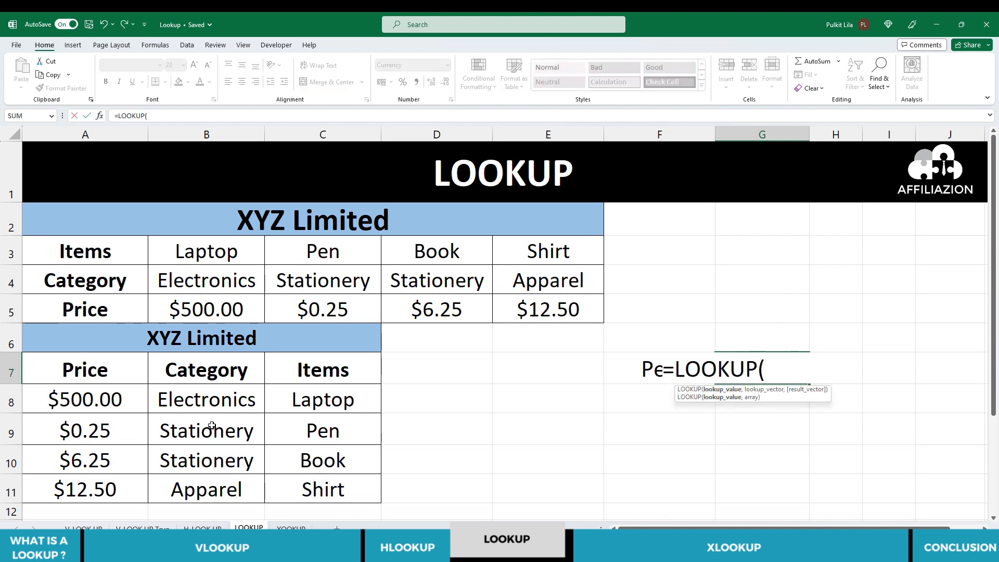
pyautogui.click(643, 371)
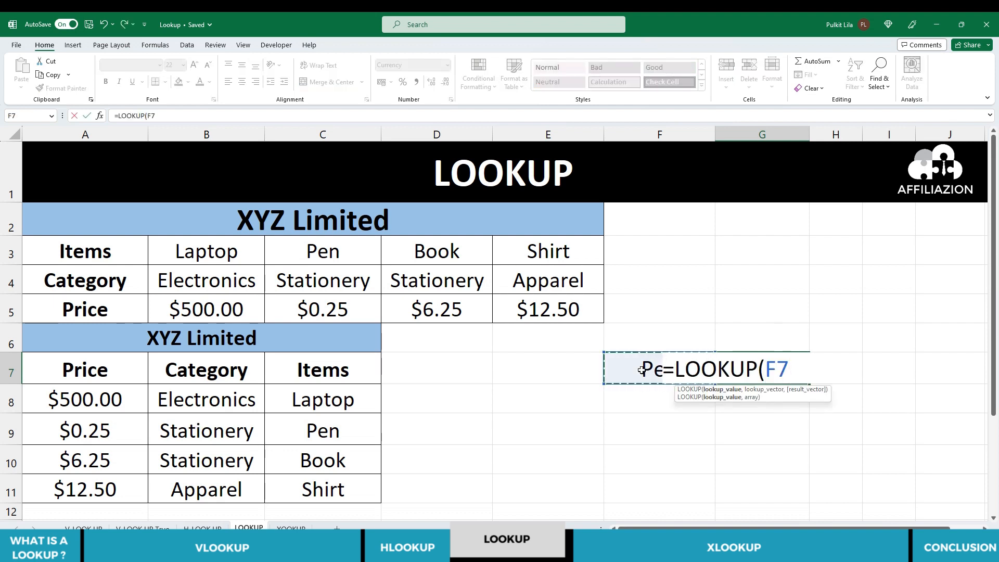
pyautogui.write(',')
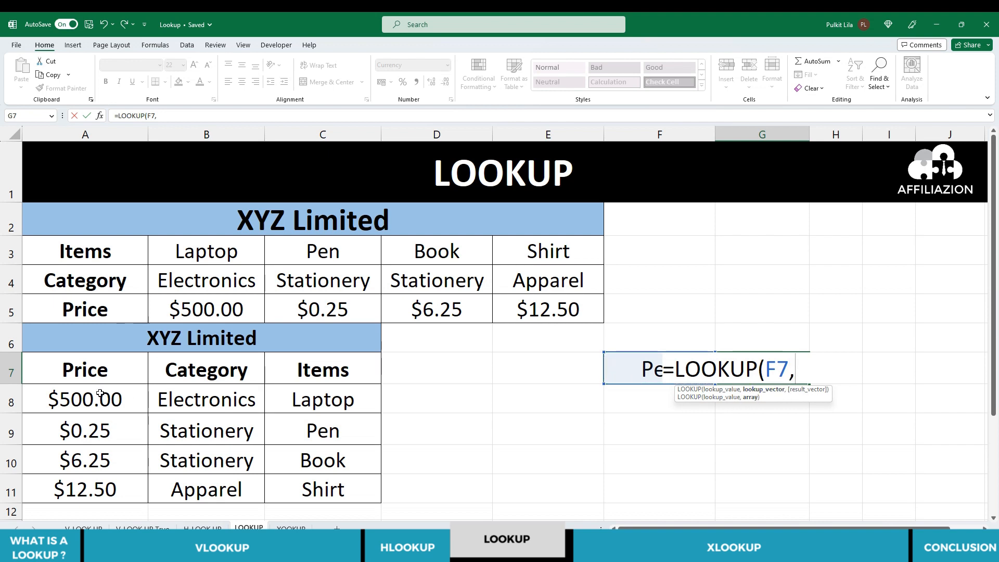
pyautogui.click(72, 252)
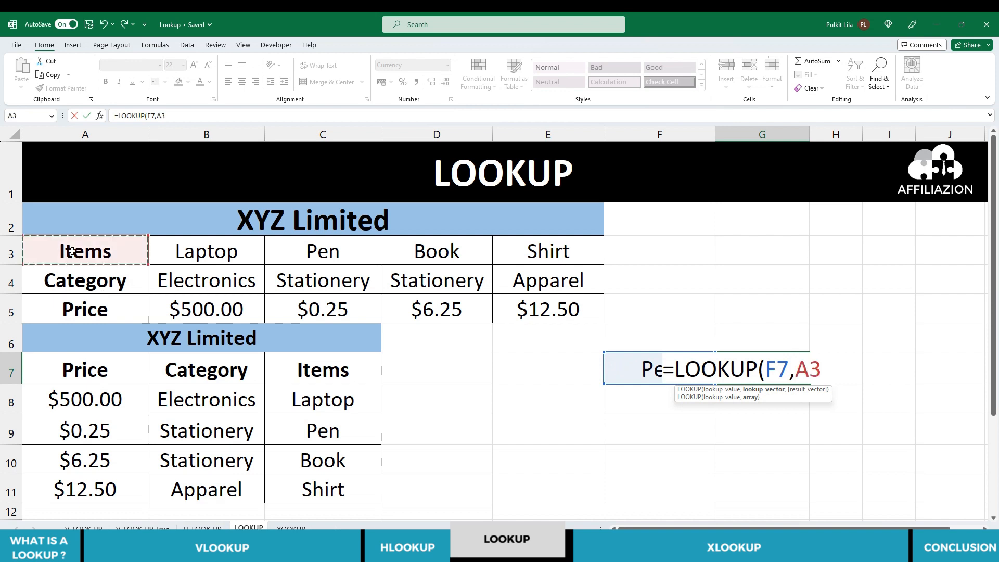
pyautogui.moveTo(73, 251); pyautogui.dragTo(546, 259)
pyautogui.write(',')
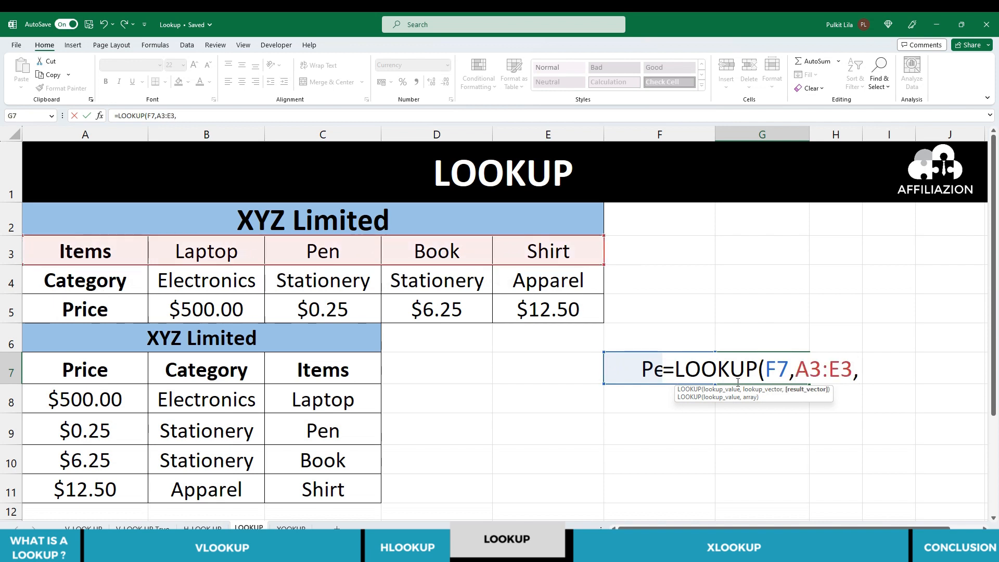
pyautogui.click(60, 308)
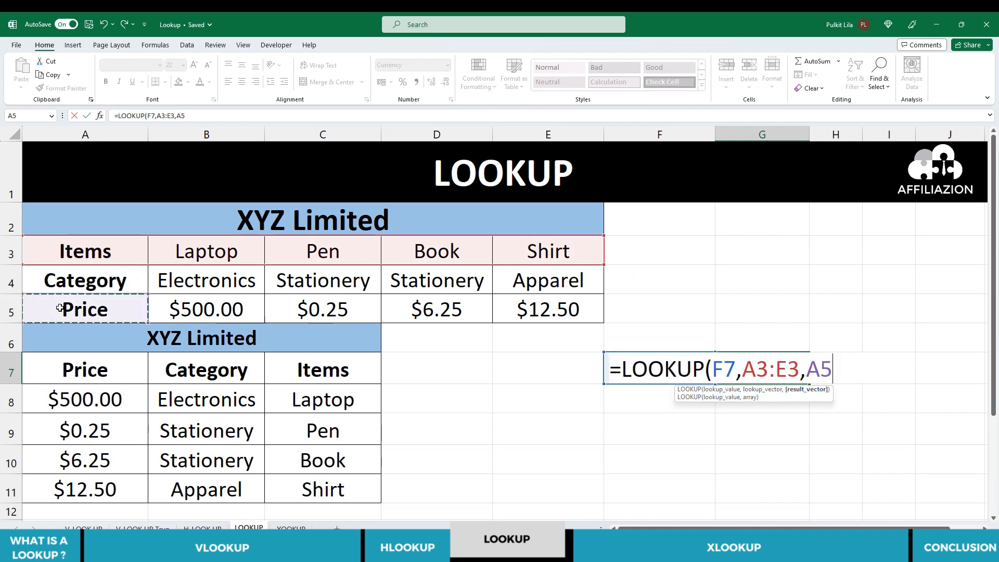
pyautogui.moveTo(60, 308); pyautogui.dragTo(595, 307)
pyautogui.write(')')
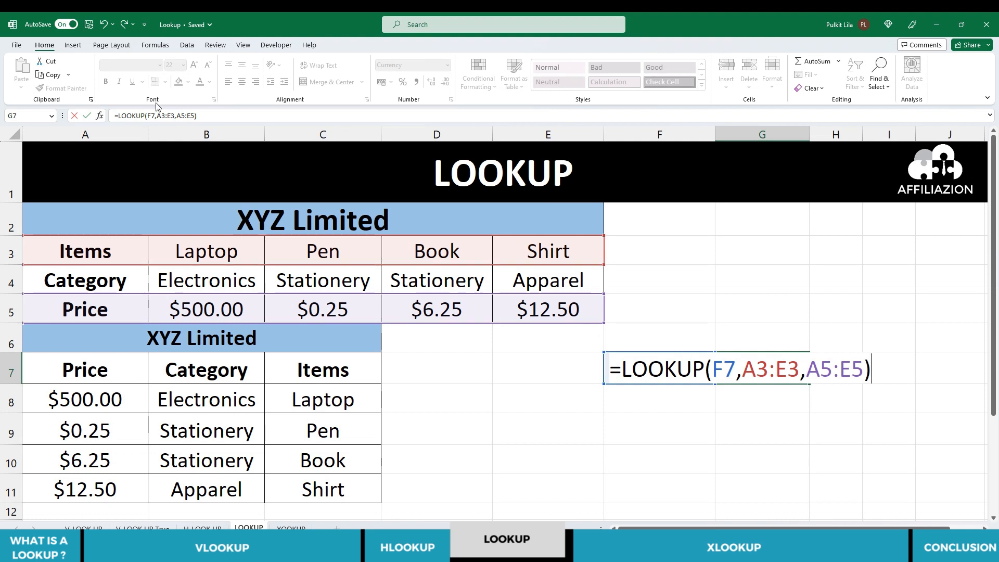
# - Make both vectors in the G7 formula absolute as $A$3:$E$3 and $A$5:$E$5, and enter the formula
pyautogui.moveTo(157, 113); pyautogui.dragTo(194, 115)
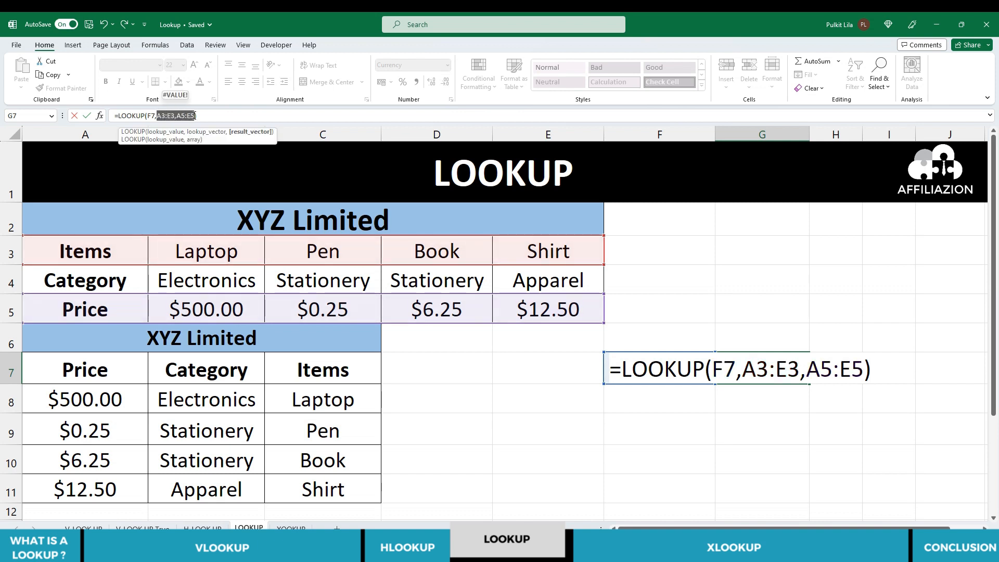
pyautogui.press('F4')
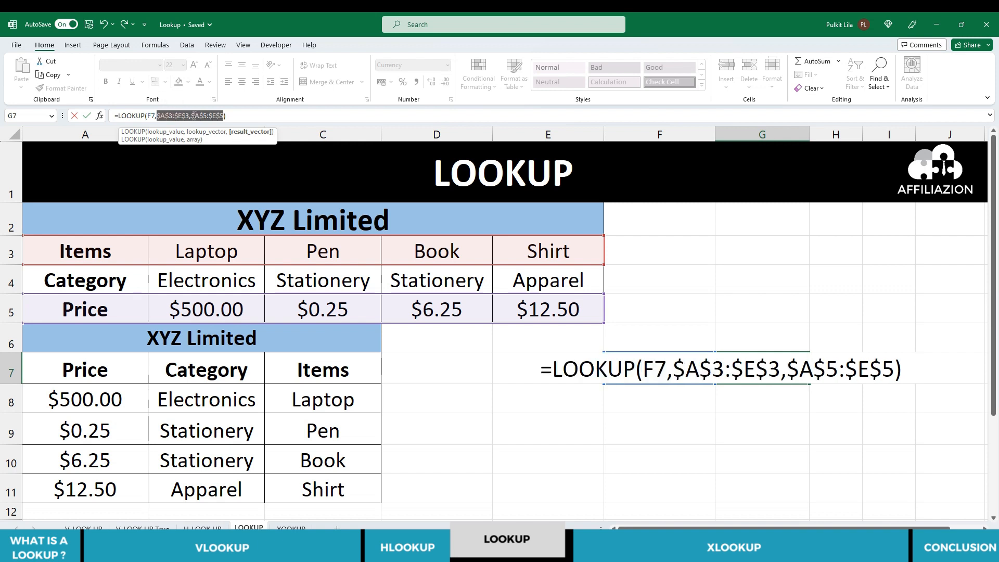
pyautogui.press('Return')
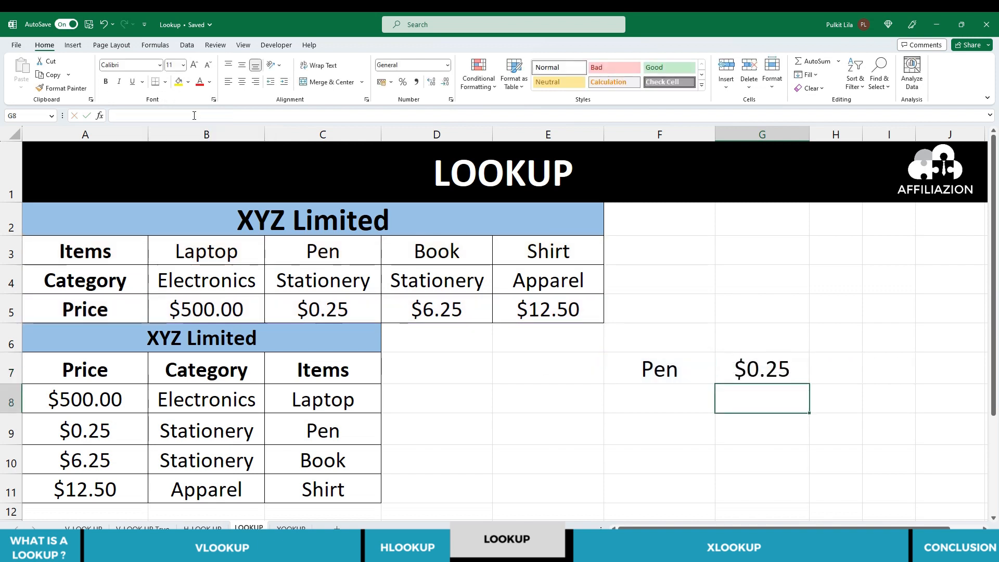
pyautogui.press('Up')
# - Test the LOOKUP by setting the item in F7 to Laptop and to Shirt, and select the result in G7
pyautogui.click(655, 360)
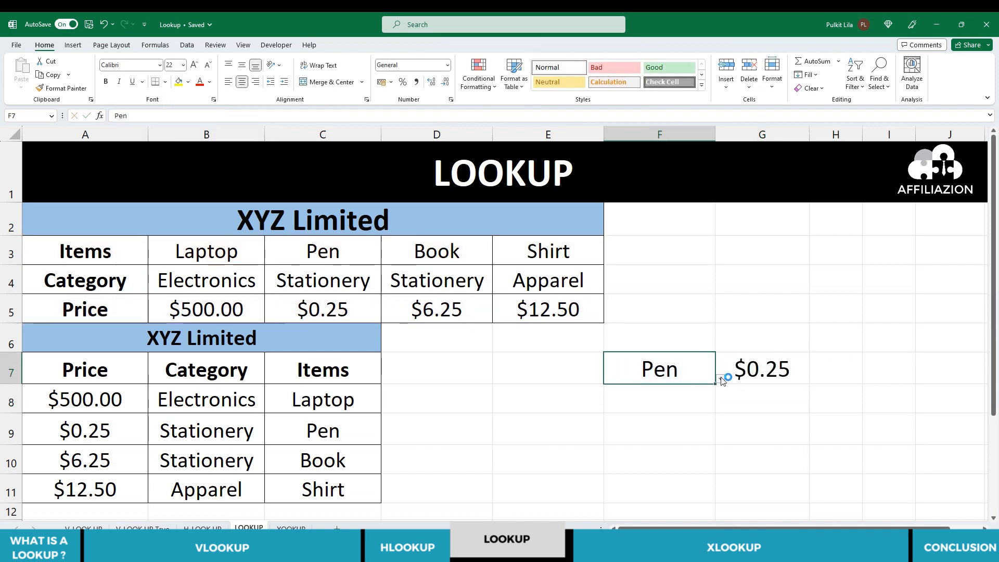
pyautogui.click(721, 379)
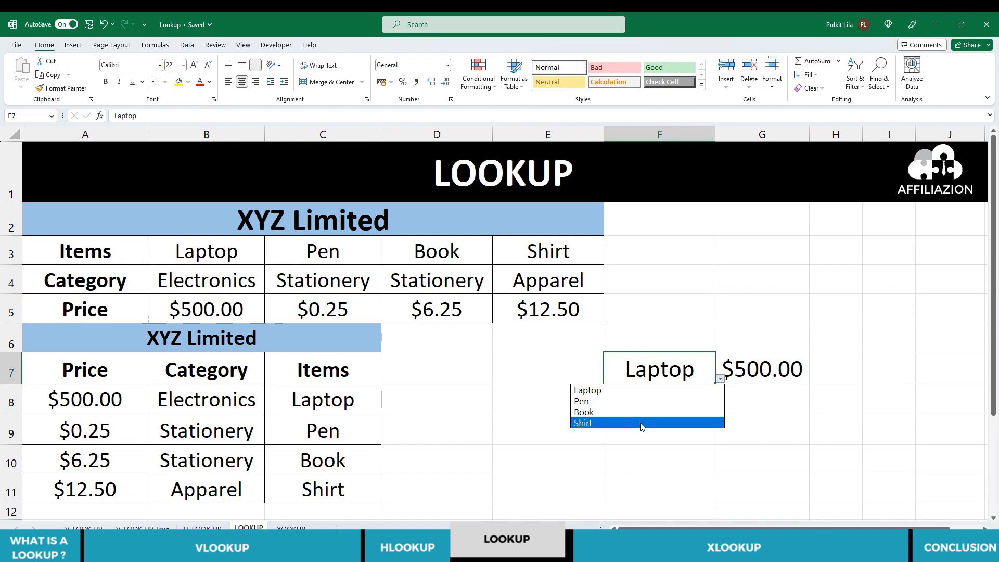
pyautogui.click(641, 423)
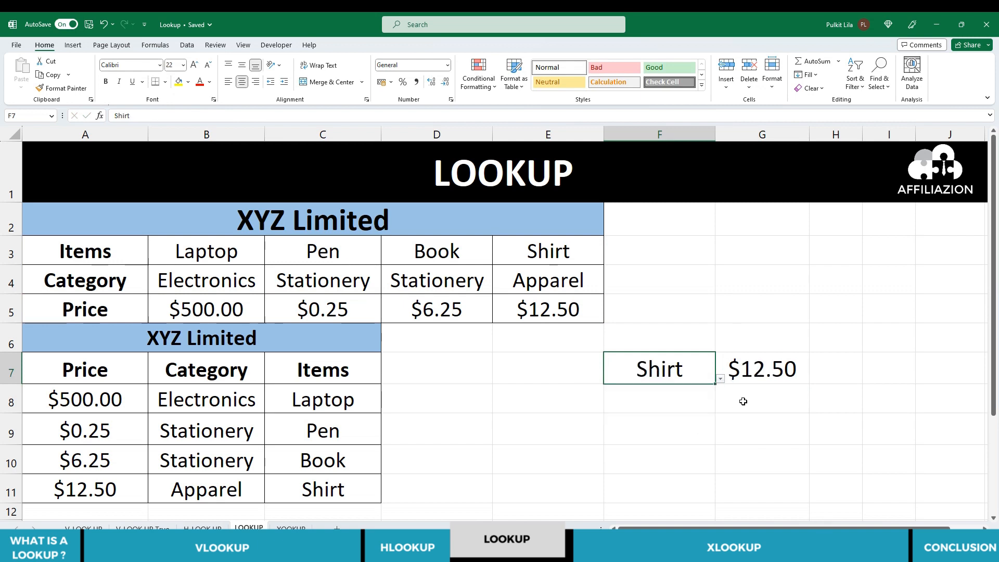
pyautogui.click(754, 370)
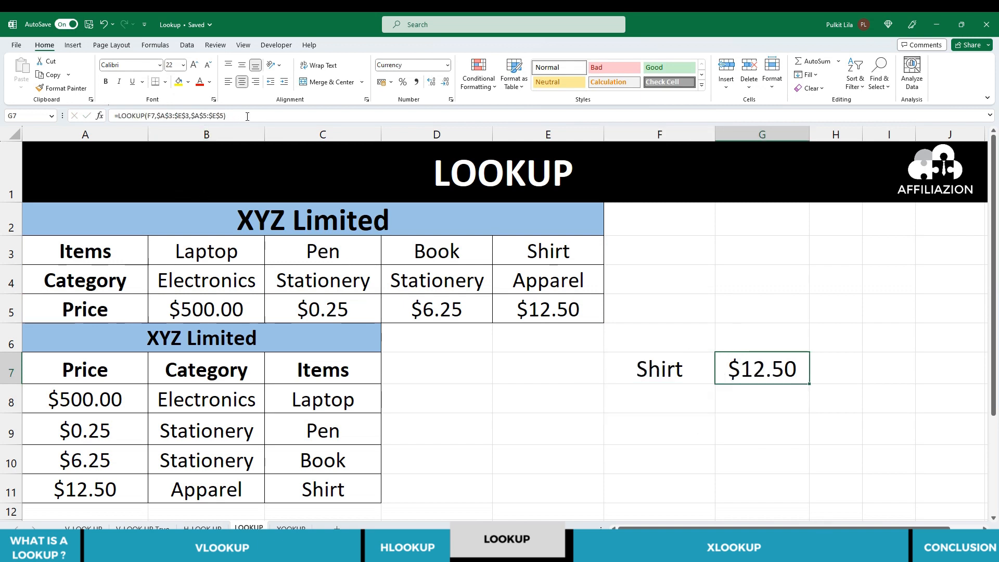
# - Replace the G7 formula with a LOOKUP using F7 as the lookup value, C7:C11 as the lookup vector and A7:A11 as the result vector
pyautogui.moveTo(247, 116); pyautogui.dragTo(110, 114)
pyautogui.write('=')
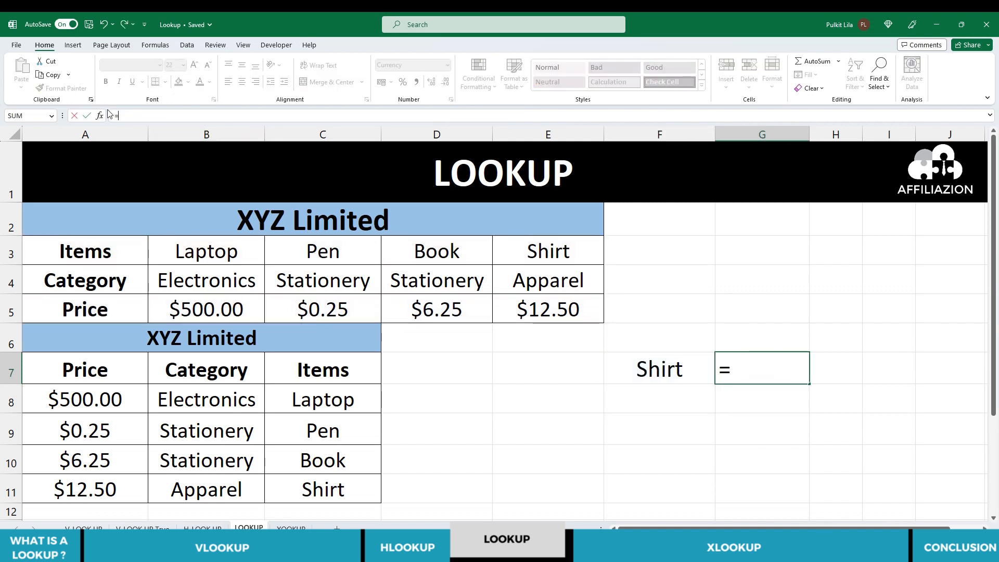
pyautogui.write('LOOKUP(')
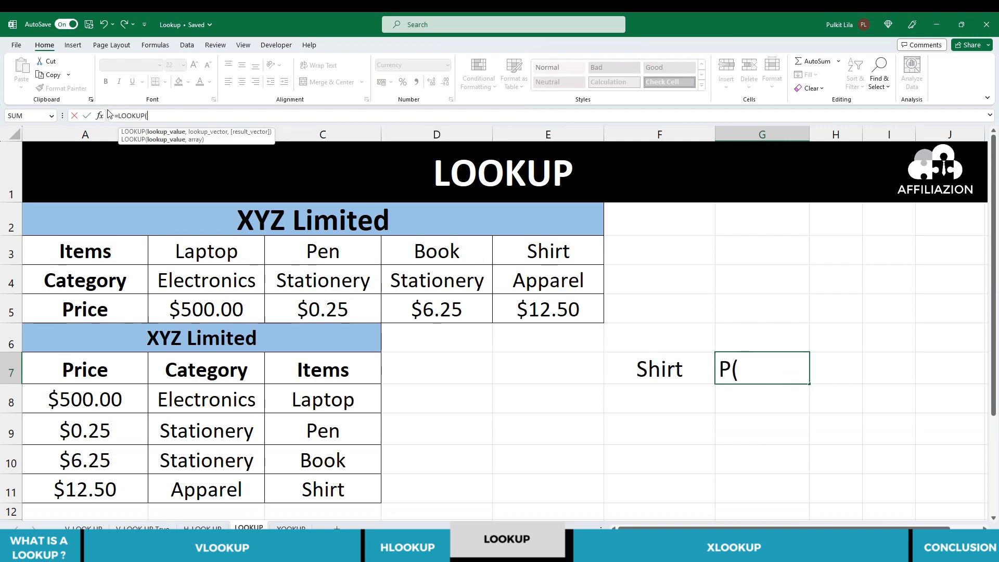
pyautogui.click(644, 372)
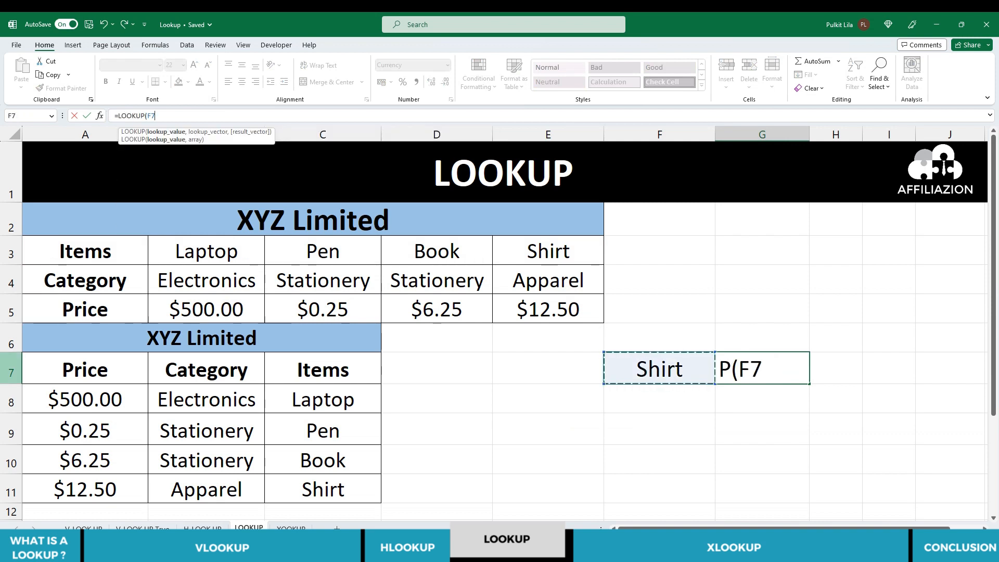
pyautogui.write(',')
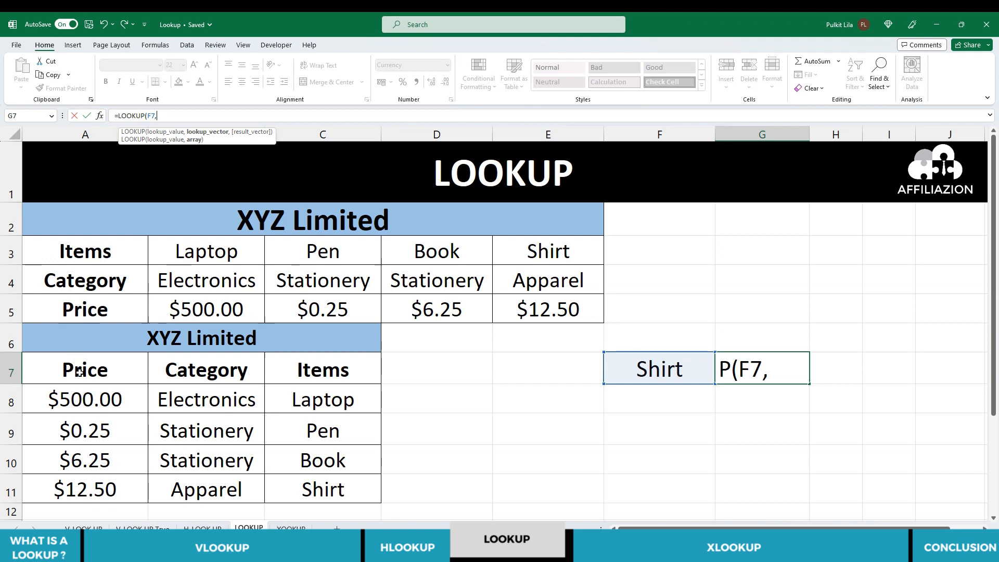
pyautogui.moveTo(335, 371); pyautogui.dragTo(350, 483)
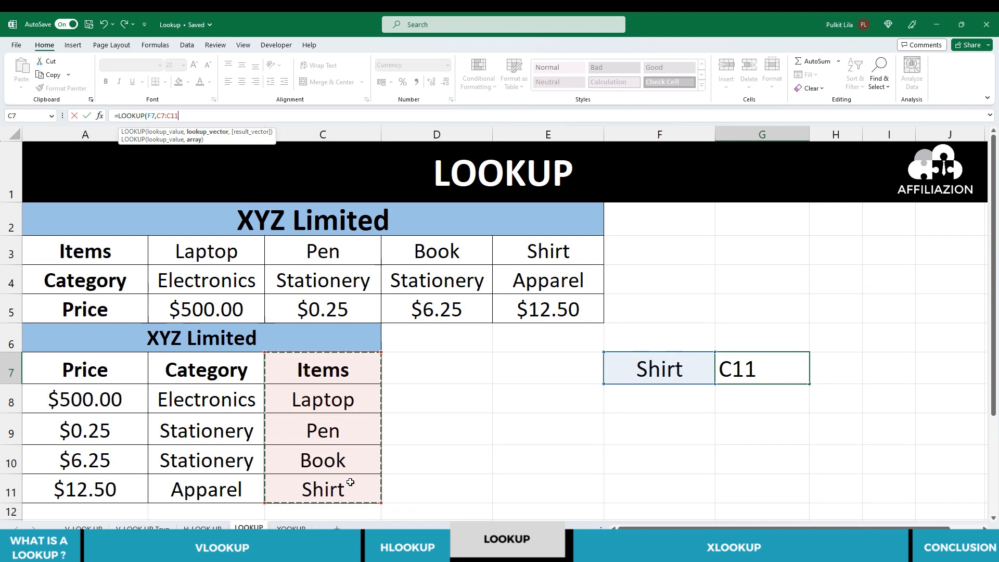
pyautogui.write(',')
pyautogui.moveTo(83, 369); pyautogui.dragTo(85, 489)
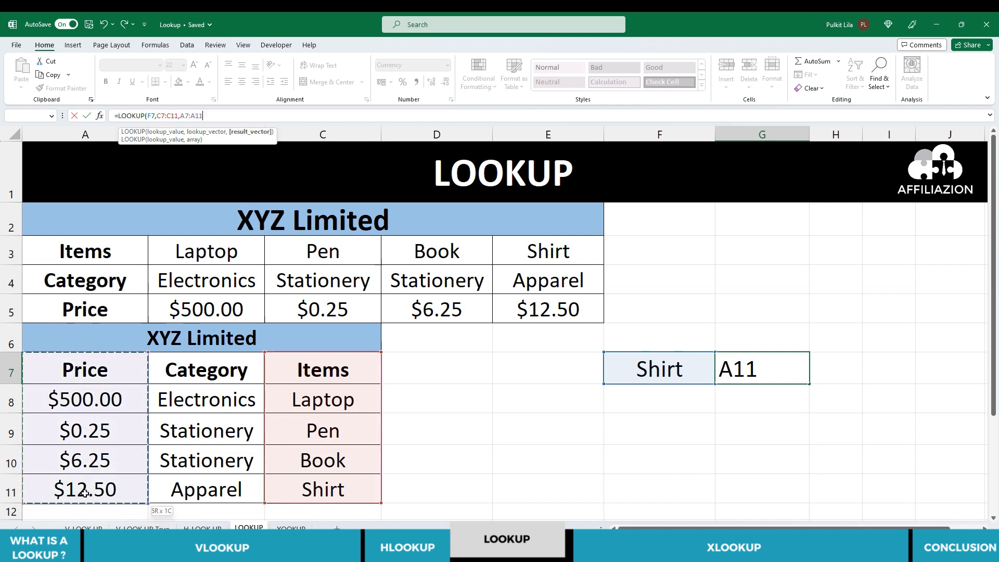
pyautogui.write(')')
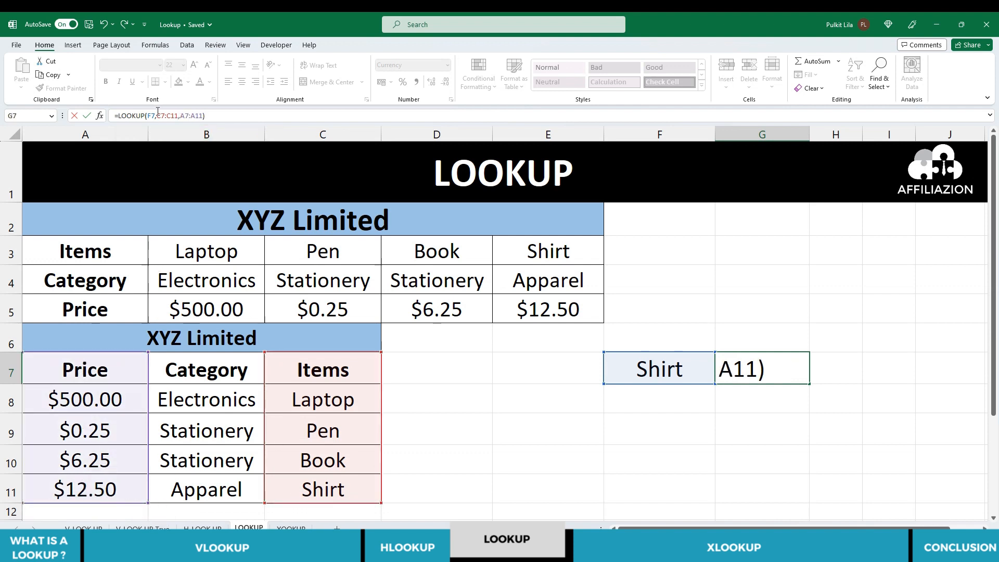
# - Make both vectors in the G7 formula absolute as $C$7:$C$11 and $A$7:$A$11, enter the formula and reselect G7
pyautogui.moveTo(157, 116); pyautogui.dragTo(204, 114)
pyautogui.press('F4')
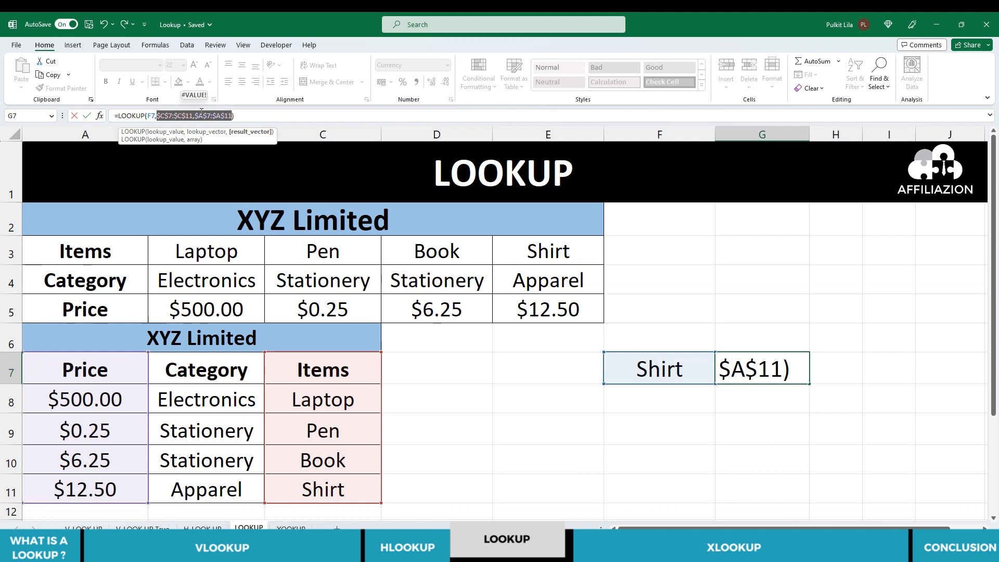
pyautogui.press('Return')
pyautogui.press('Up')
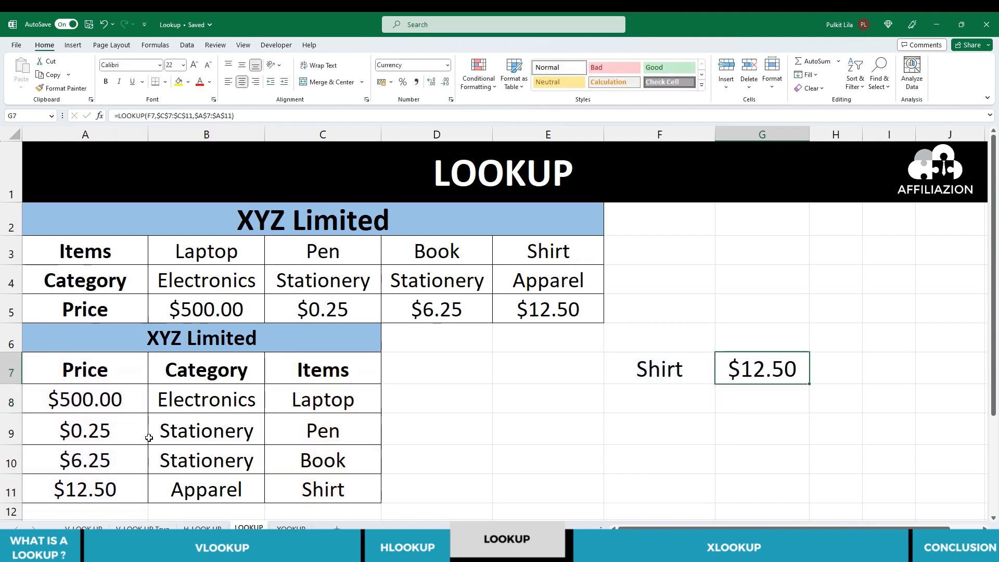
# - Test the vertical LOOKUP by setting the item in F7 to Laptop and to Pen
pyautogui.click(695, 368)
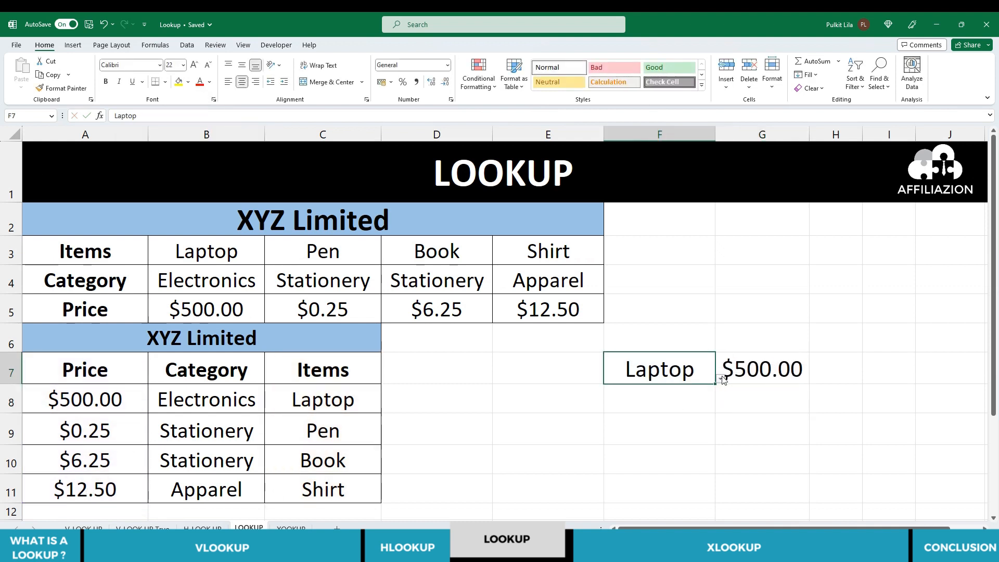
pyautogui.click(721, 378)
pyautogui.click(659, 401)
pyautogui.click(720, 441)
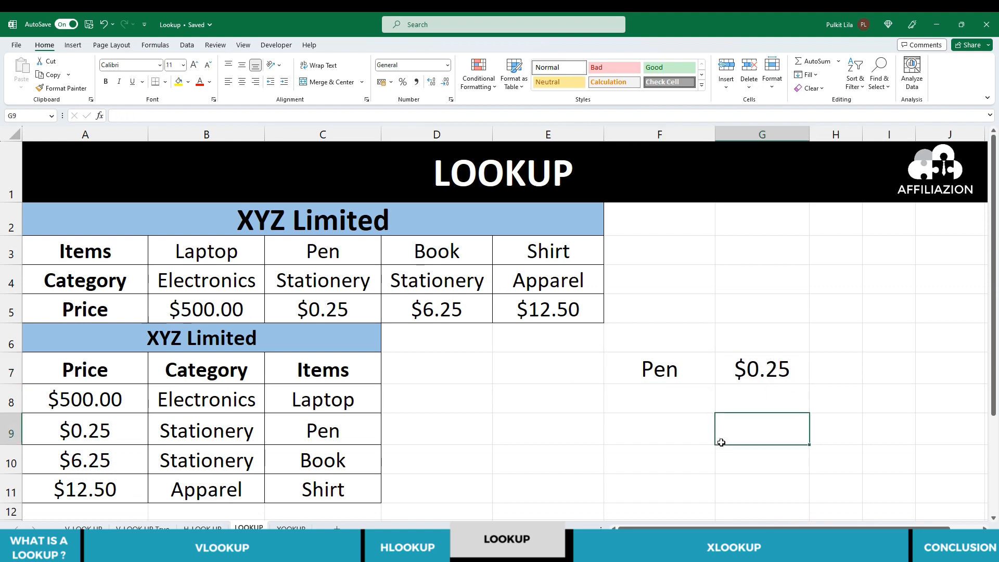
pyautogui.click(560, 454)
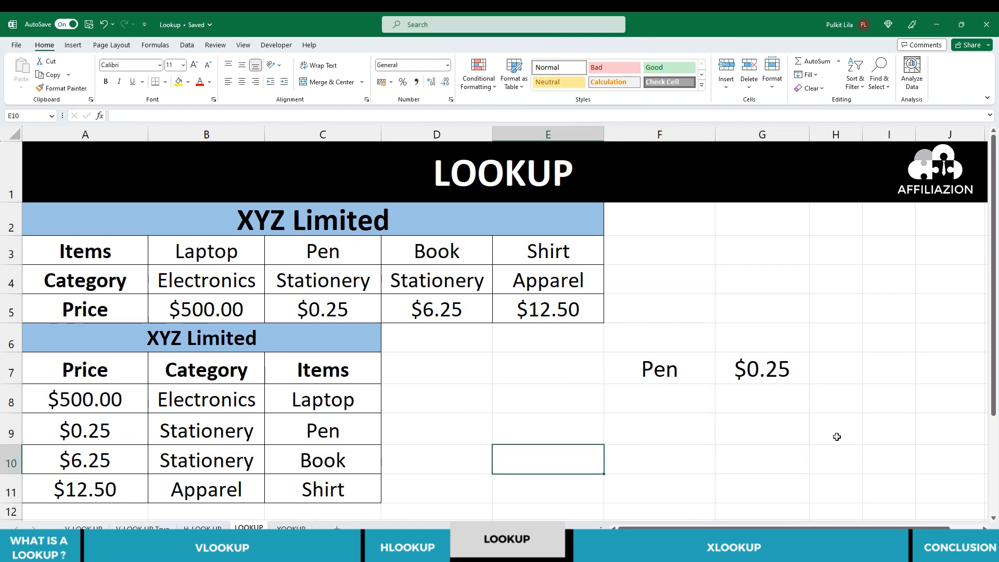
pyautogui.click(664, 373)
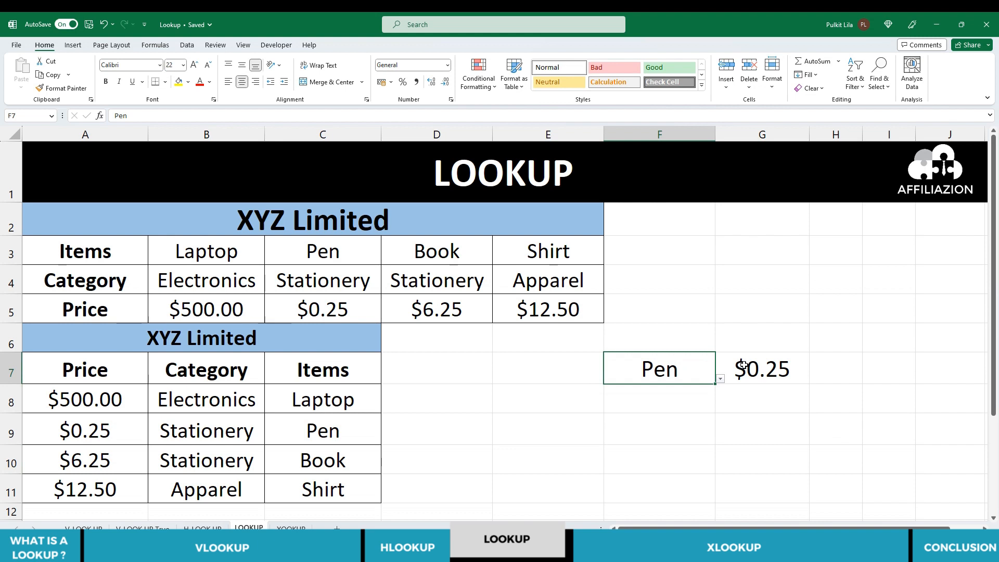
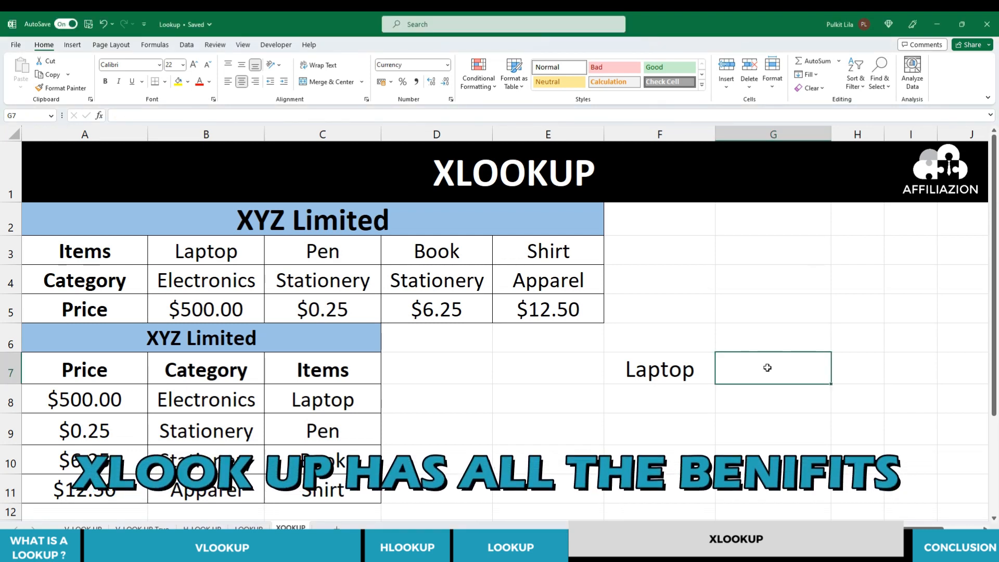
# - Start an XLOOKUP formula in G7 with F7 as the lookup value, A3:E3 as the lookup array and A5:E5 as the return array
pyautogui.write('=XL')
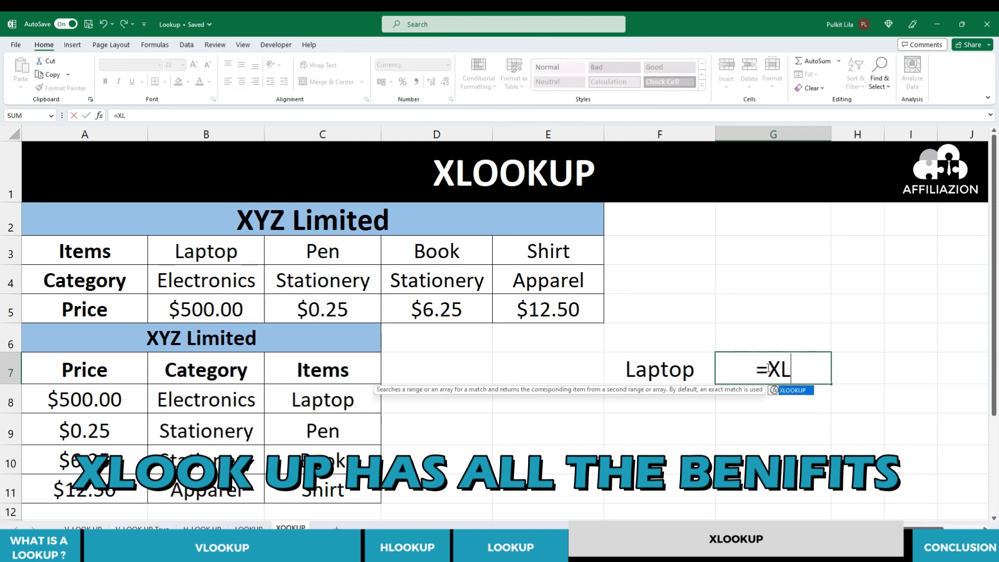
pyautogui.press('Tab')
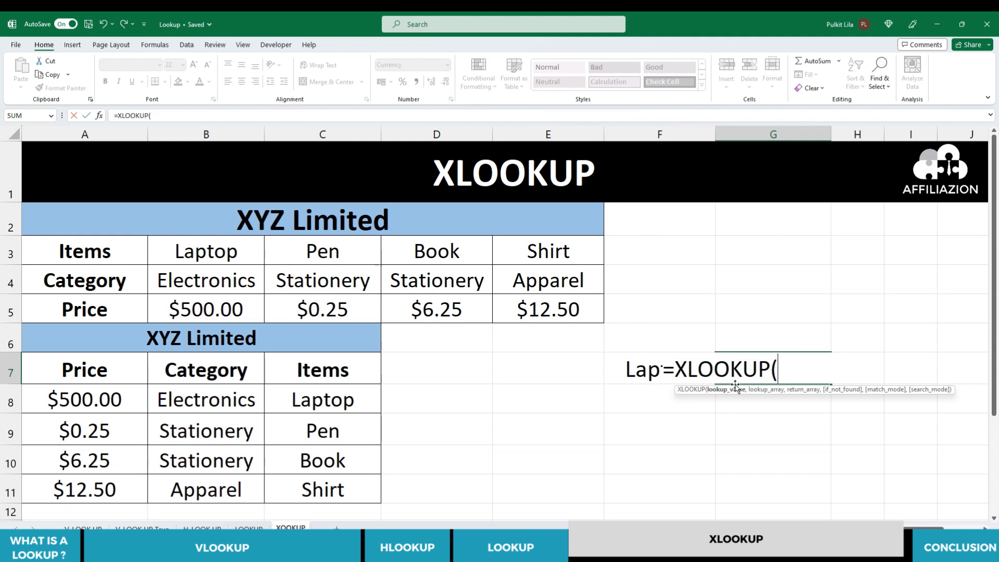
pyautogui.click(631, 370)
pyautogui.write(',')
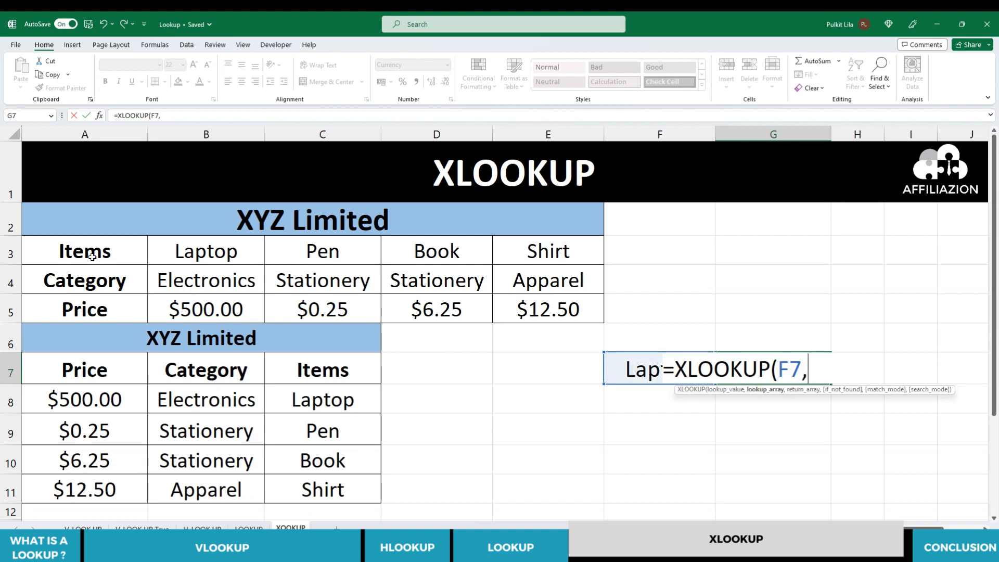
pyautogui.moveTo(78, 255); pyautogui.dragTo(540, 253)
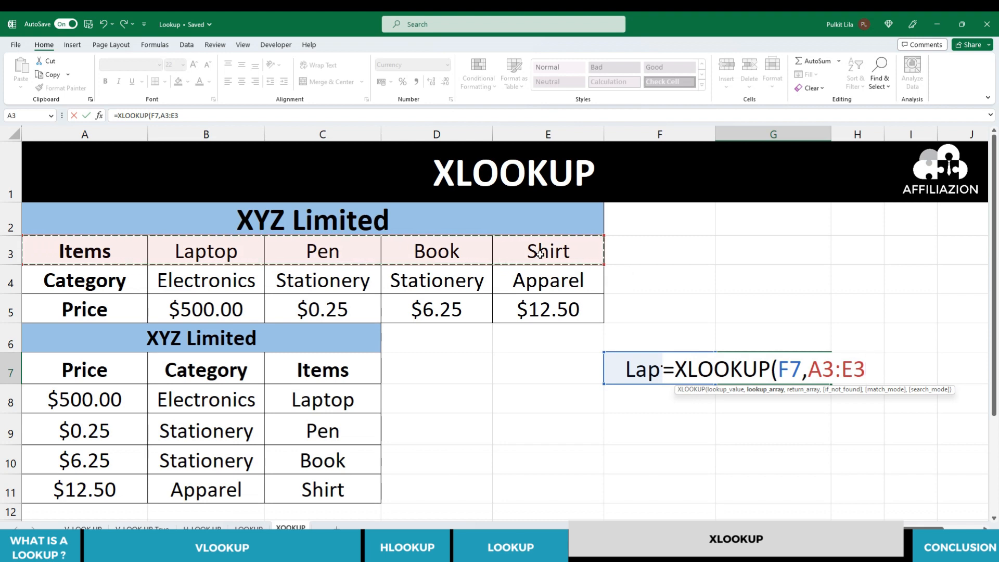
pyautogui.write(',')
pyautogui.moveTo(96, 311); pyautogui.dragTo(560, 311)
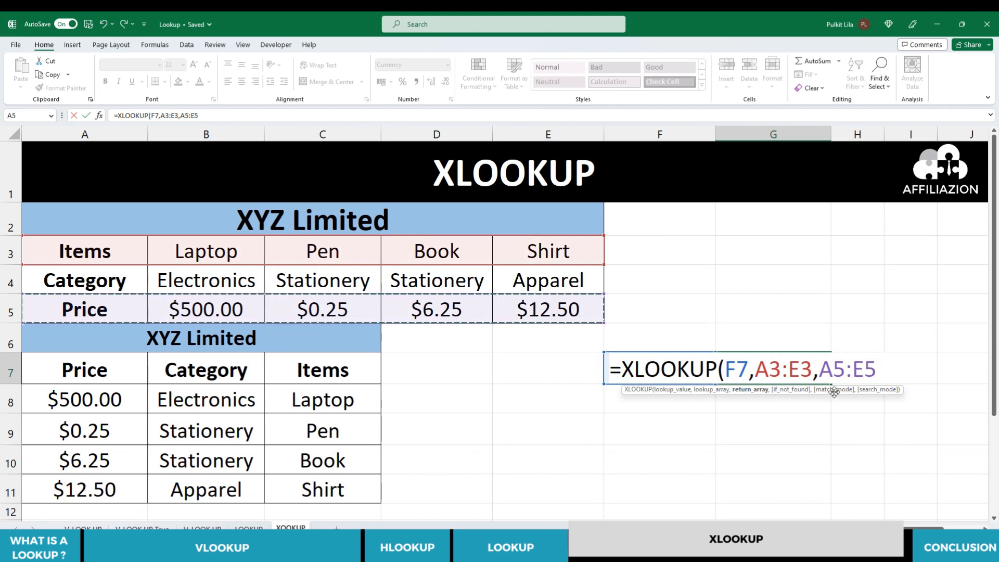
# - Add "Not Found" as the if_not_found argument of the G7 XLOOKUP and enter the formula
pyautogui.write(',"')
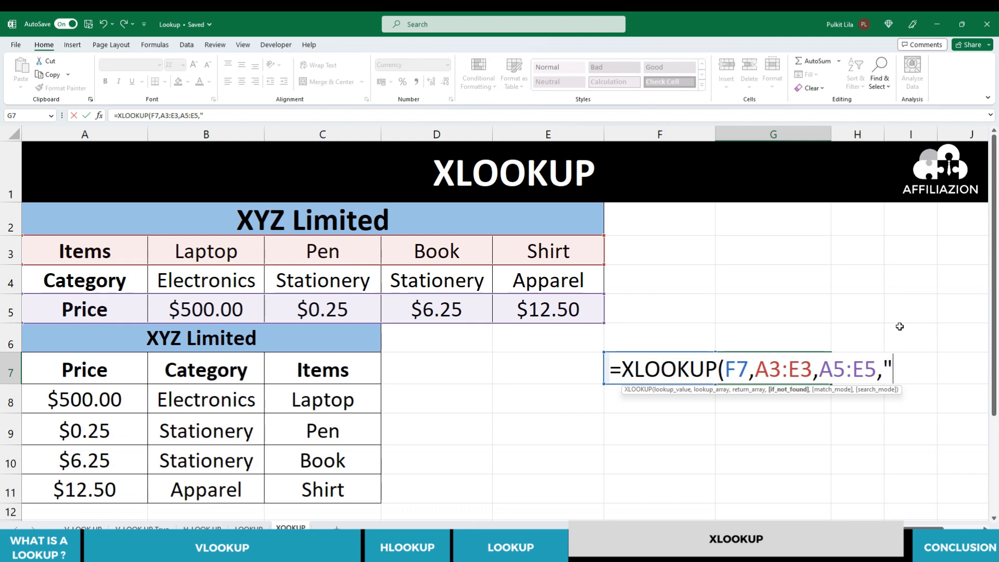
pyautogui.write('N')
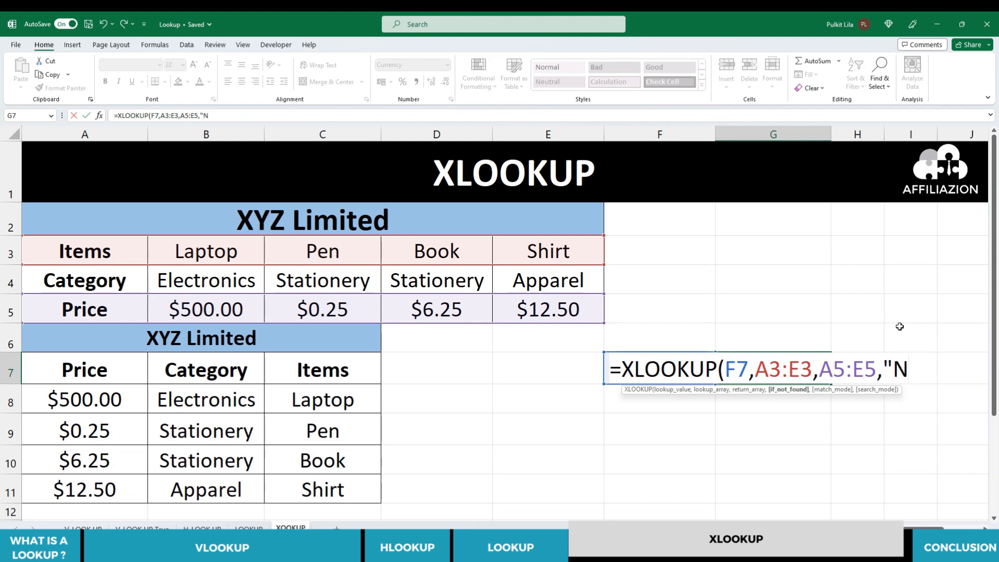
pyautogui.write('ot Found')
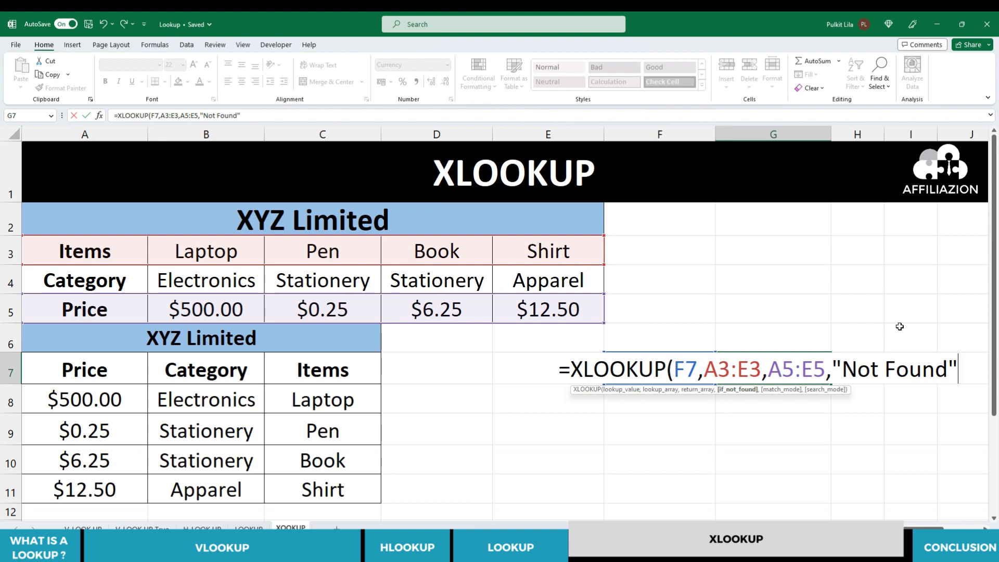
pyautogui.write(')')
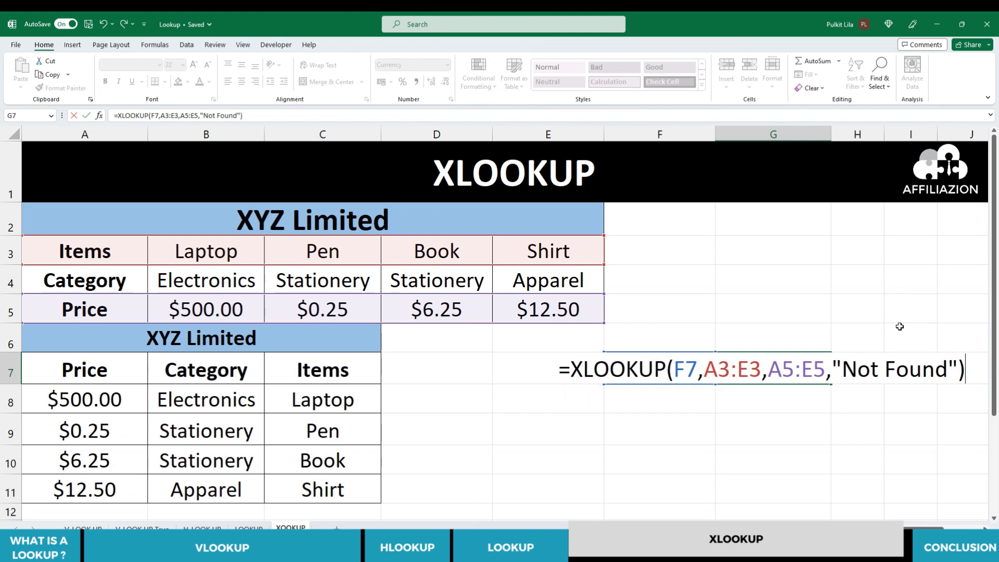
pyautogui.press('Return')
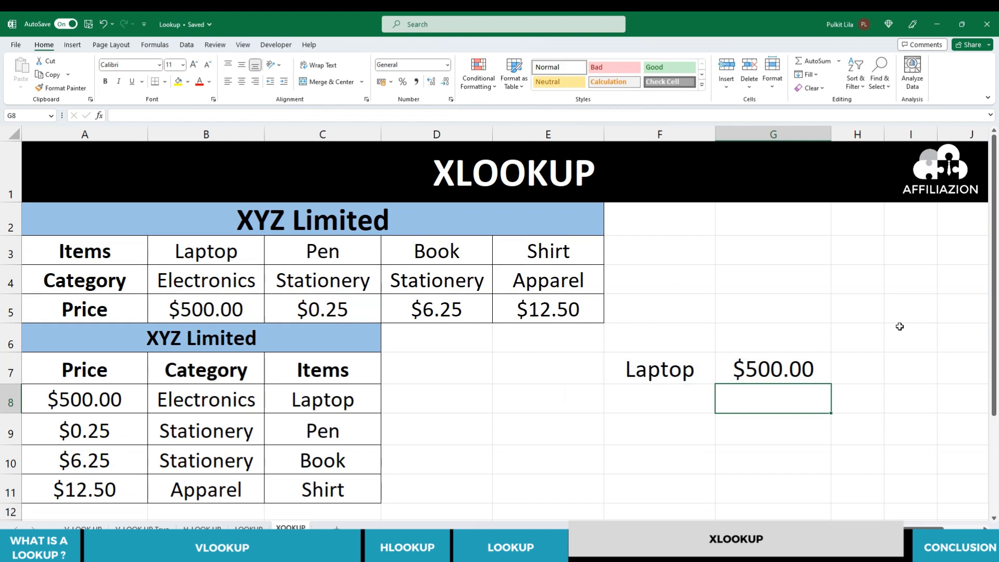
# - Test the XLOOKUP by setting the item in F7 to Pen, Shirt and Laptop in turn, and select the result in G7
pyautogui.click(803, 376)
pyautogui.click(697, 379)
pyautogui.click(721, 380)
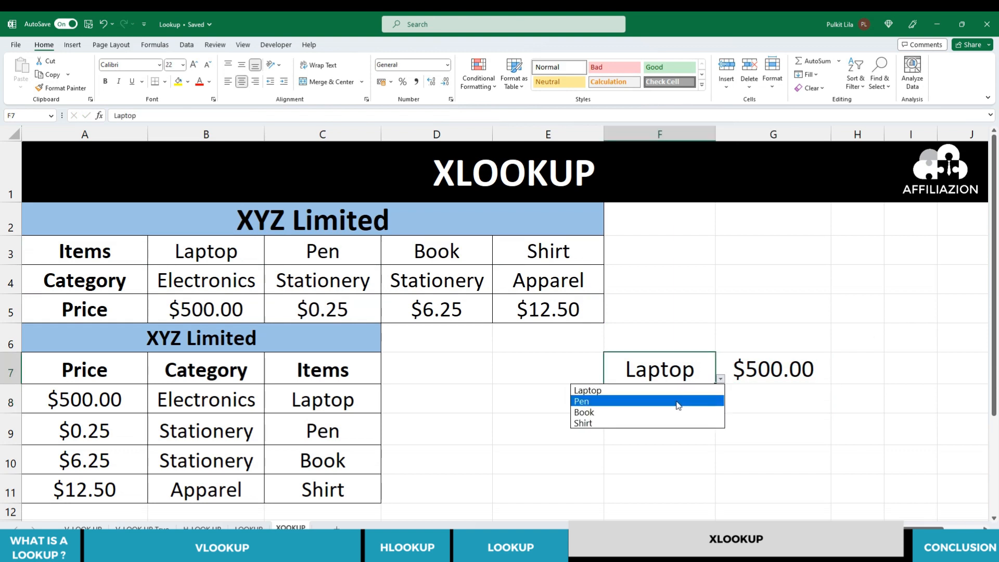
pyautogui.click(676, 401)
pyautogui.click(720, 381)
pyautogui.click(674, 423)
pyautogui.click(720, 381)
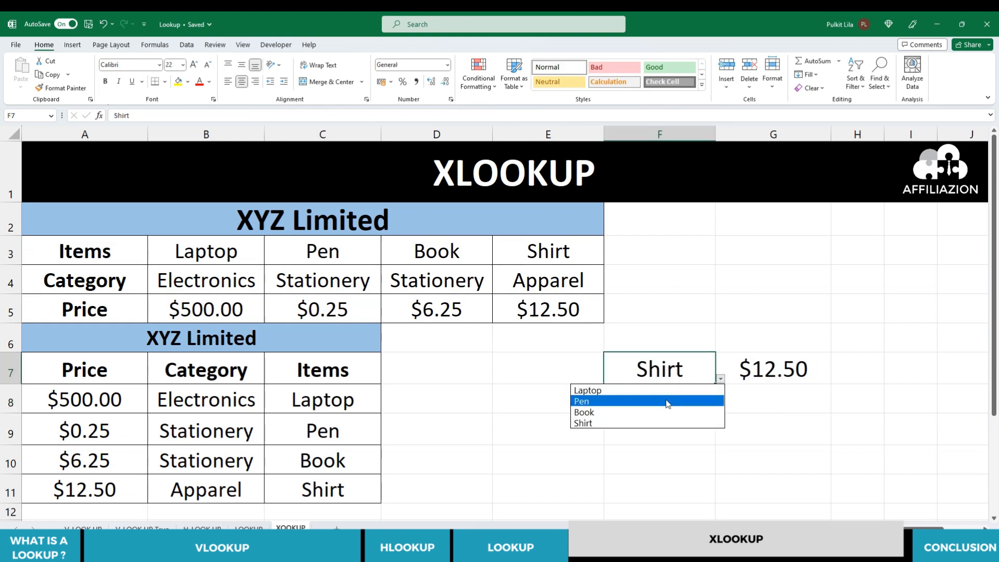
pyautogui.click(671, 390)
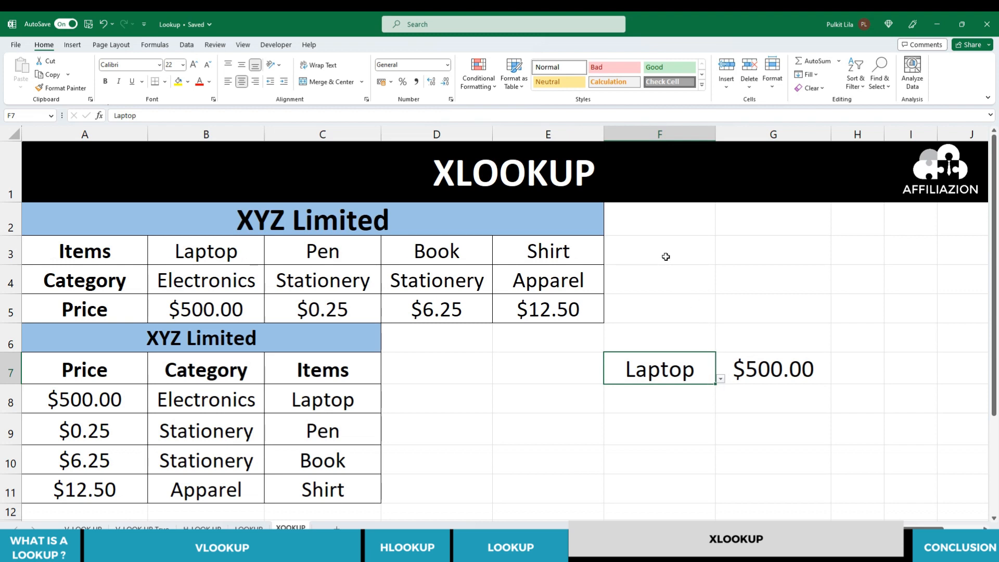
pyautogui.click(780, 370)
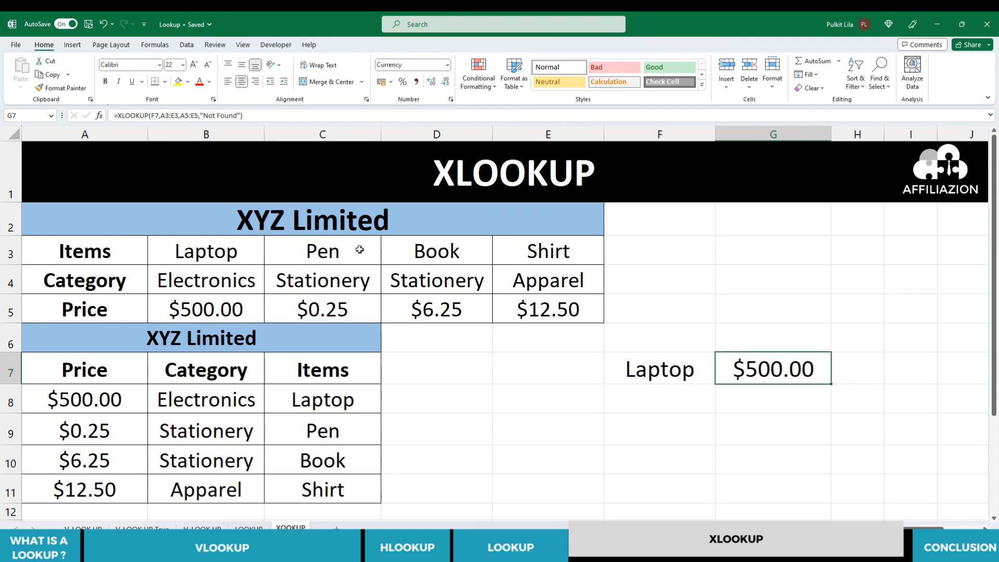
# - Try to enter a person's first name, which is not one of the listed items, as the lookup value in F7
pyautogui.click(654, 363)
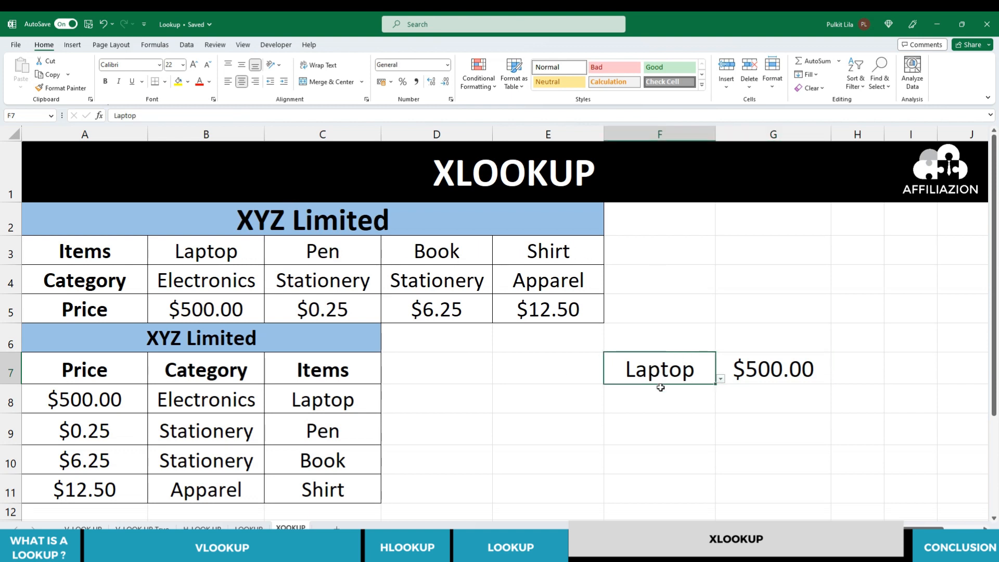
pyautogui.write('Pulkit')
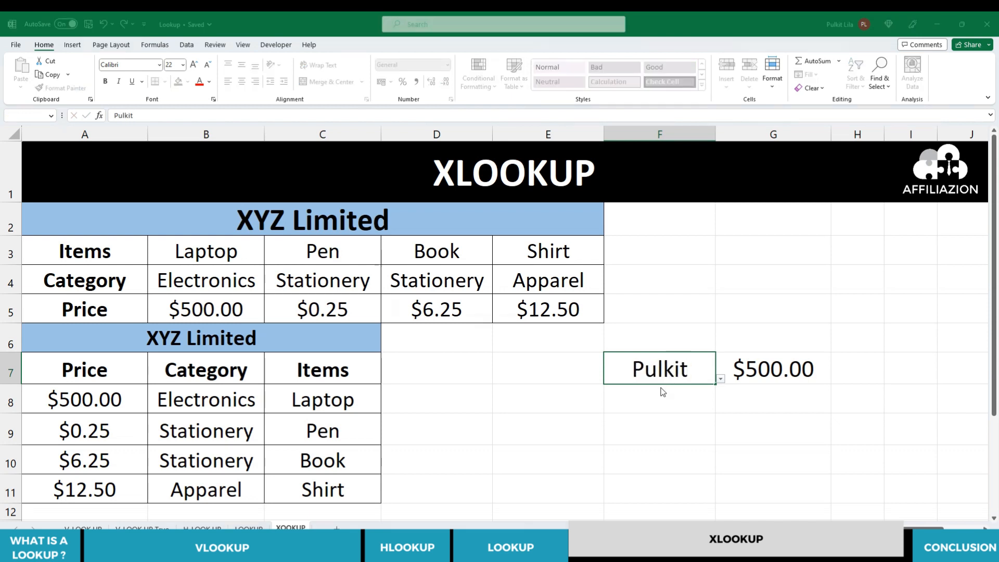
pyautogui.press('Return')
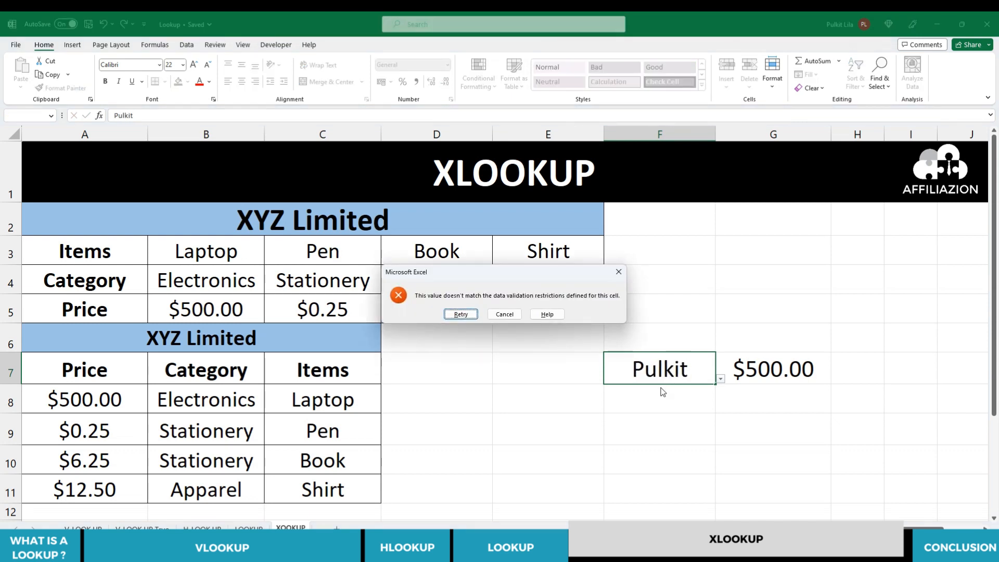
pyautogui.click(502, 315)
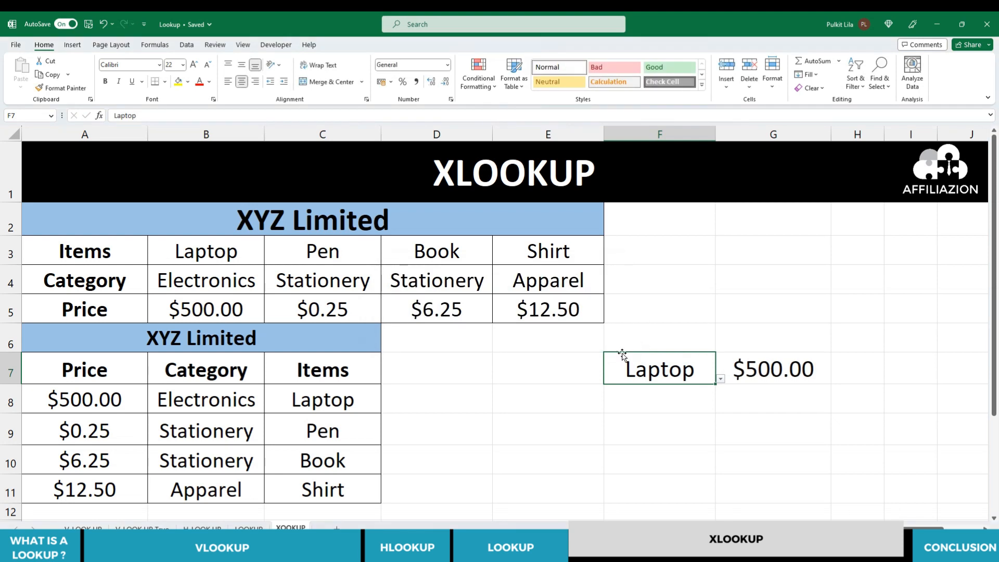
# - Change the data validation of F7 to allow any value
pyautogui.click(458, 24)
pyautogui.click(435, 57)
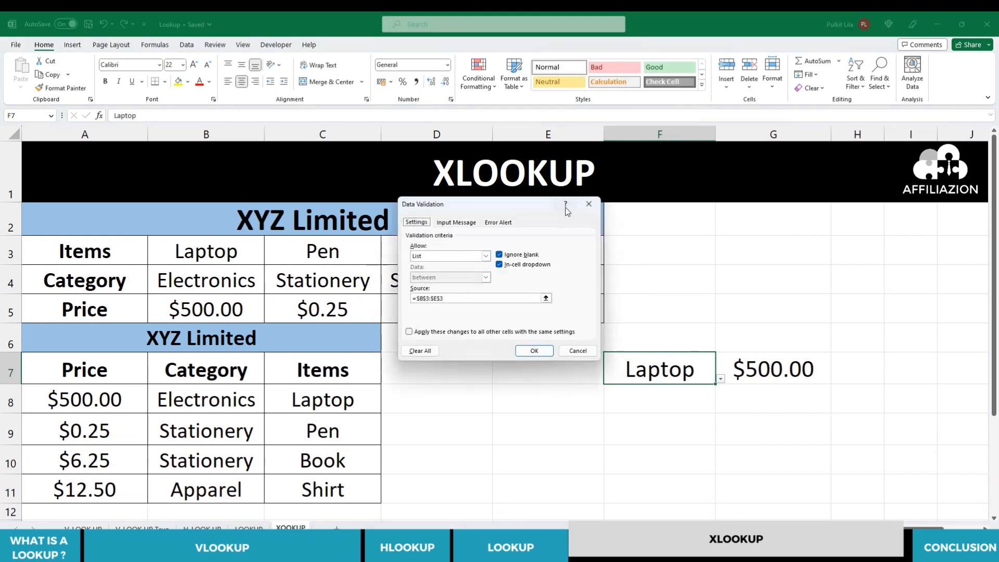
pyautogui.click(486, 256)
pyautogui.click(426, 263)
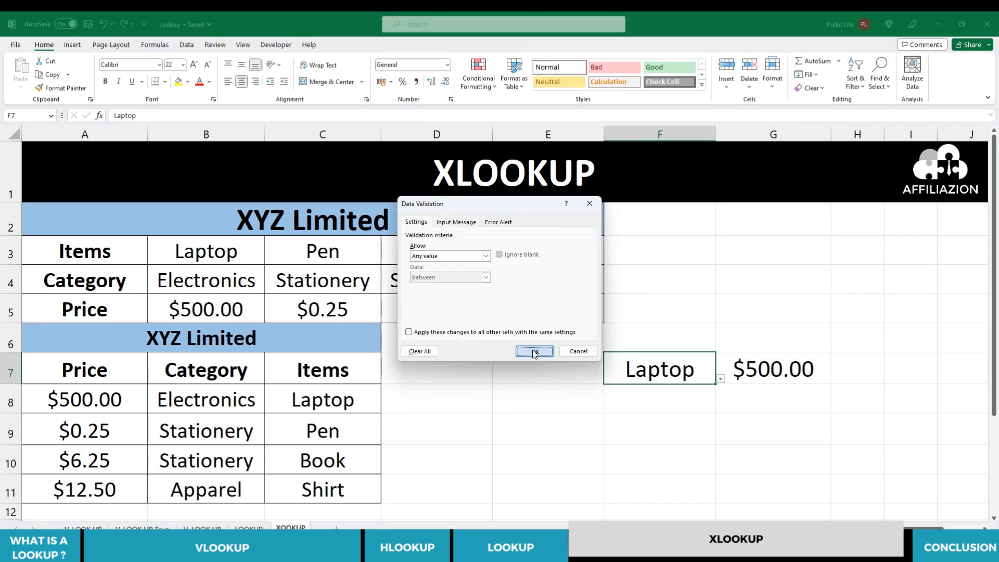
pyautogui.click(534, 353)
# - Test the "Not Found" fallback by entering a person's first name in F7, and undo the entry
pyautogui.write('Pulkit')
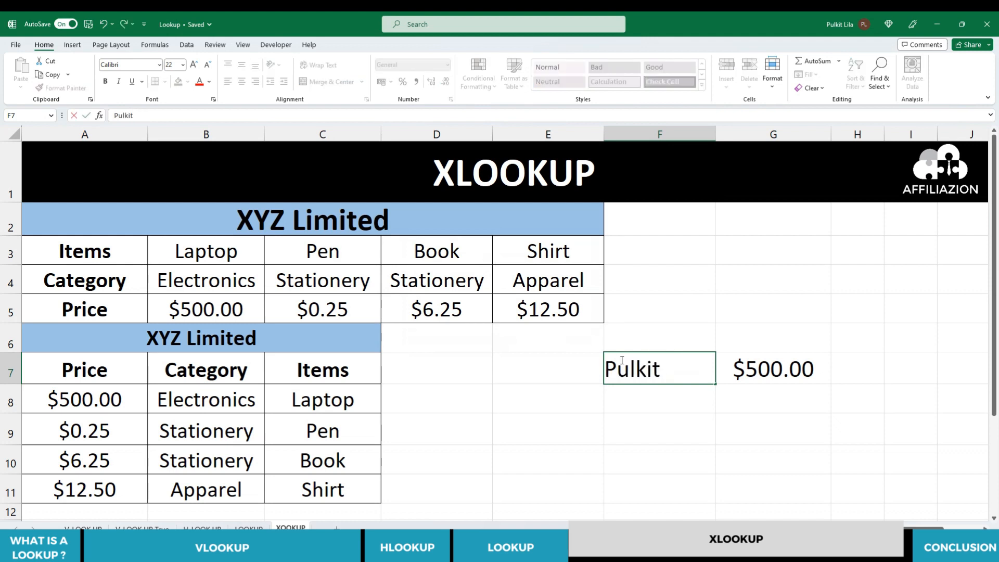
pyautogui.press('Return')
pyautogui.click(620, 359)
pyautogui.press('Right')
pyautogui.press('Left')
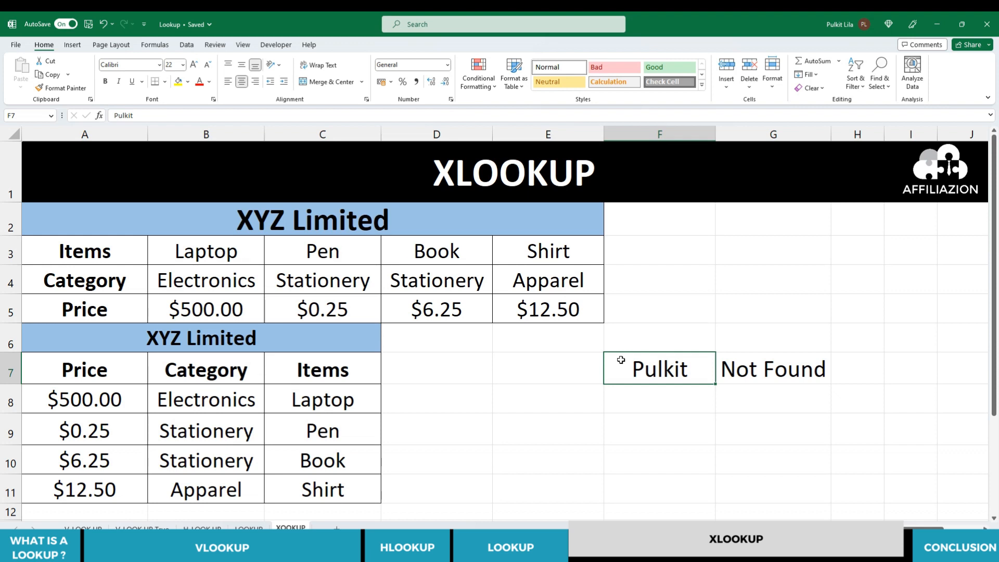
pyautogui.press('Down')
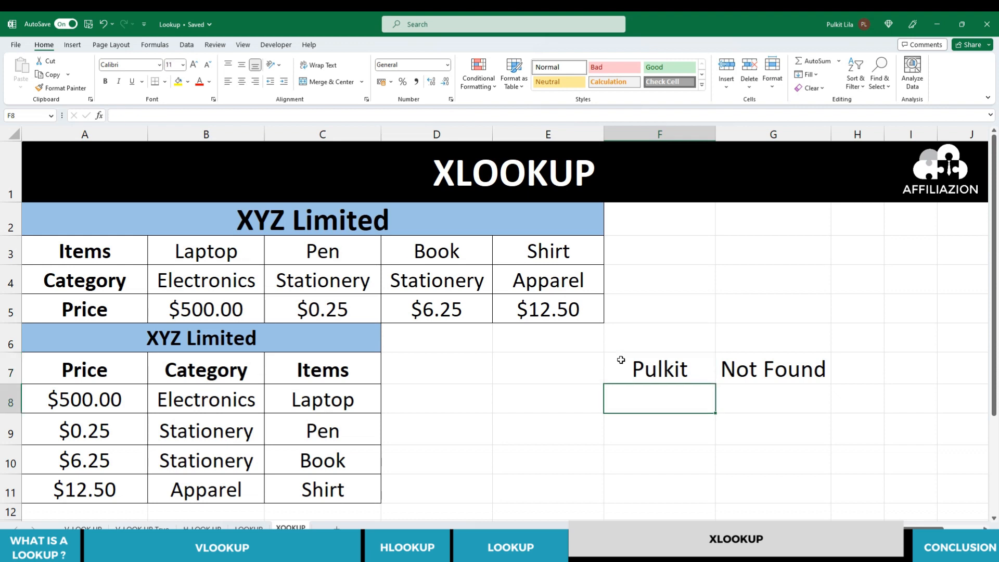
pyautogui.press('Up')
pyautogui.press('Down')
pyautogui.hotkey('ctrl', 'z')
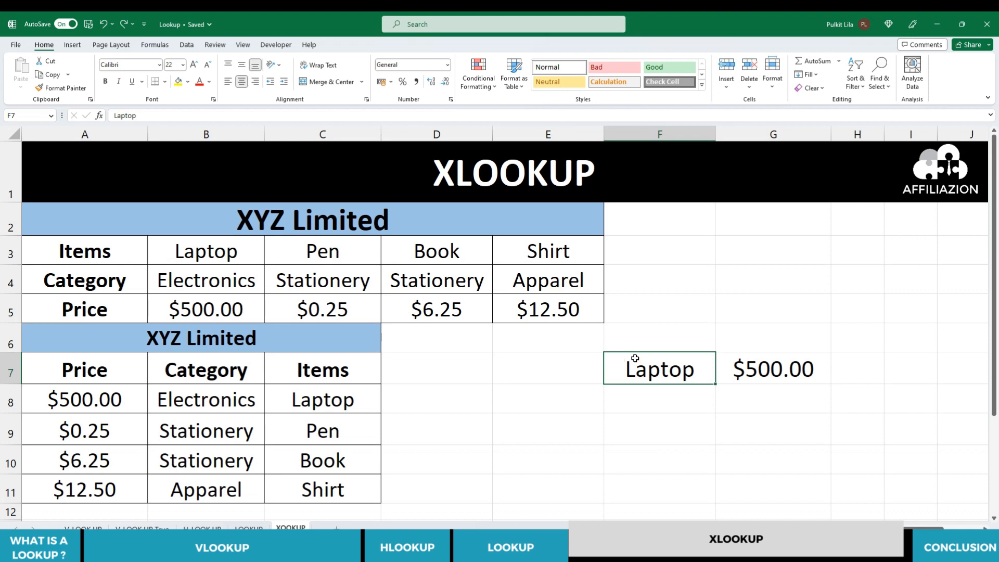
# - Replace the formula in G7 with a new XLOOKUP that uses F7 as the lookup value
pyautogui.click(761, 367)
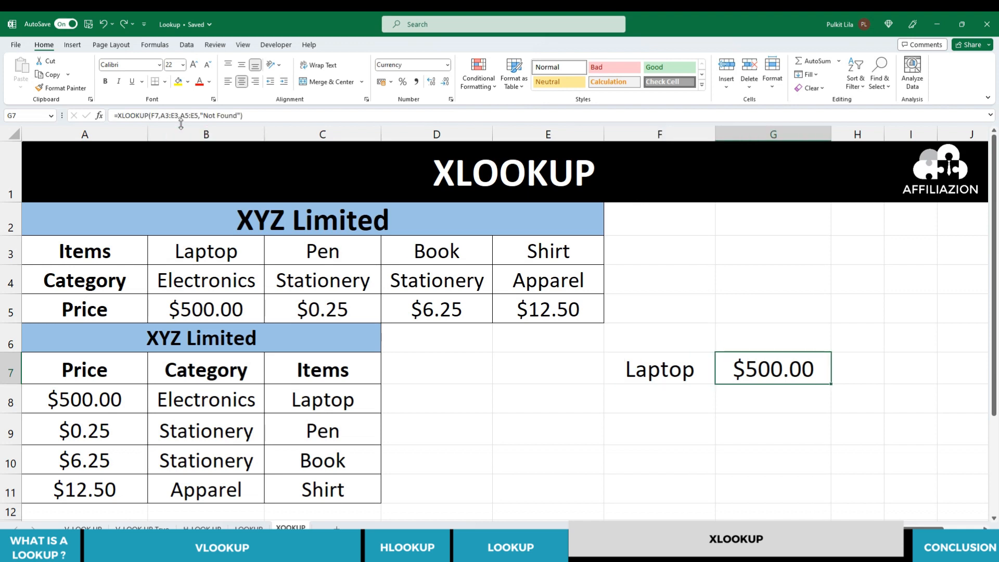
pyautogui.click(271, 114)
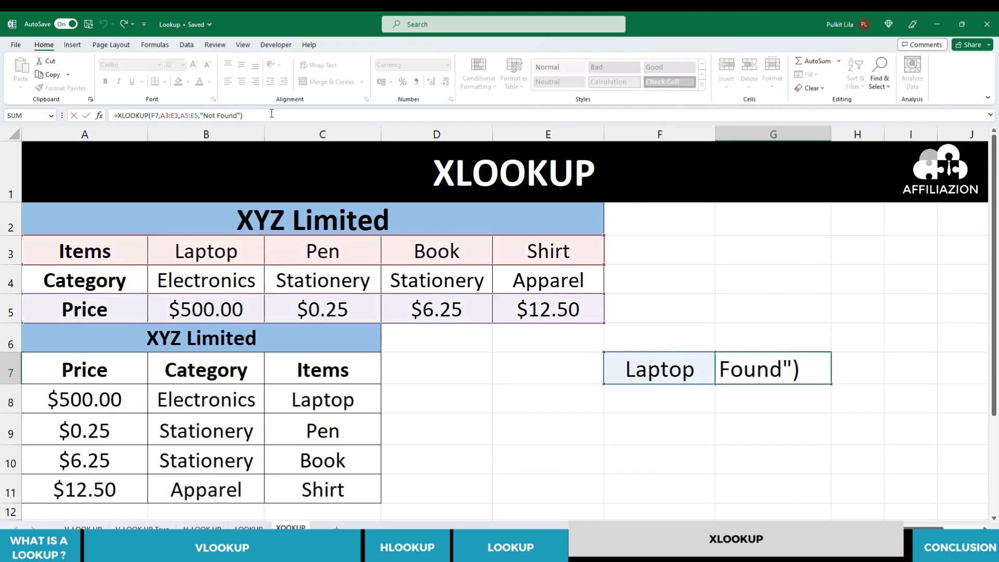
pyautogui.hotkey('ctrl', 'a')
pyautogui.write('=')
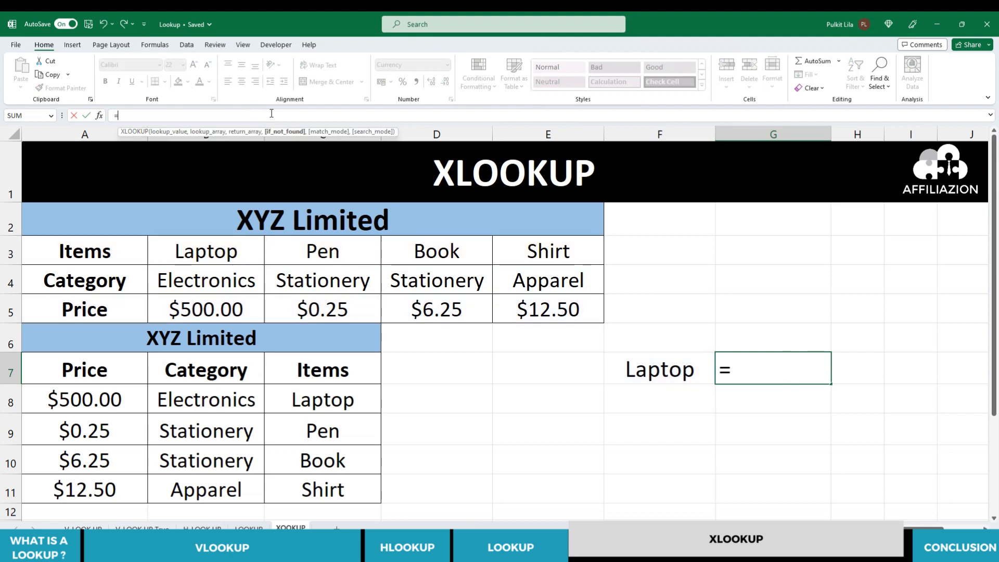
pyautogui.write('XLOOKUP(')
pyautogui.click(685, 356)
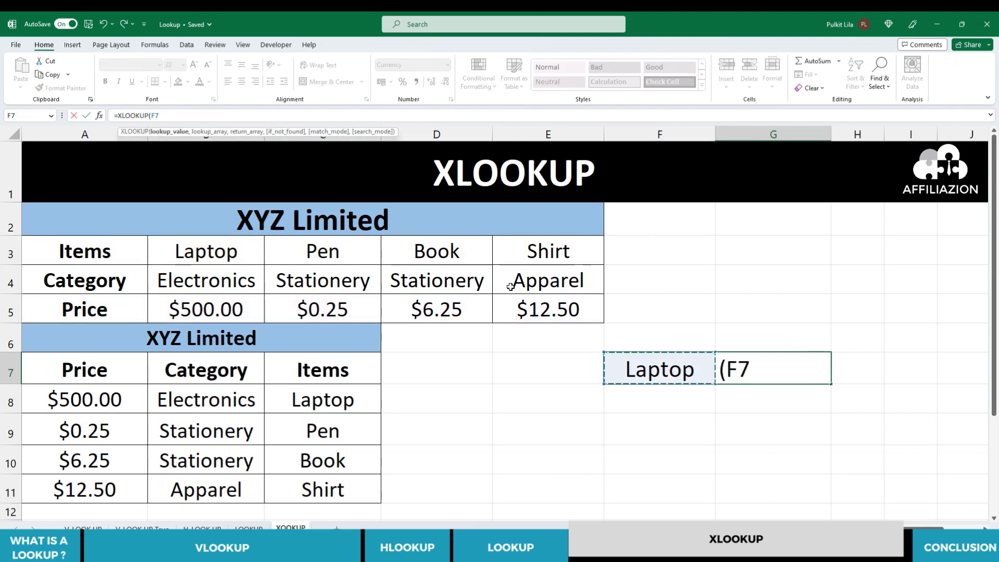
# - Set the vertical table's Items column, C7:C11, as the lookup array of the XLOOKUP
pyautogui.write(',')
pyautogui.click(93, 371)
pyautogui.press('Right')
pyautogui.press('Right')
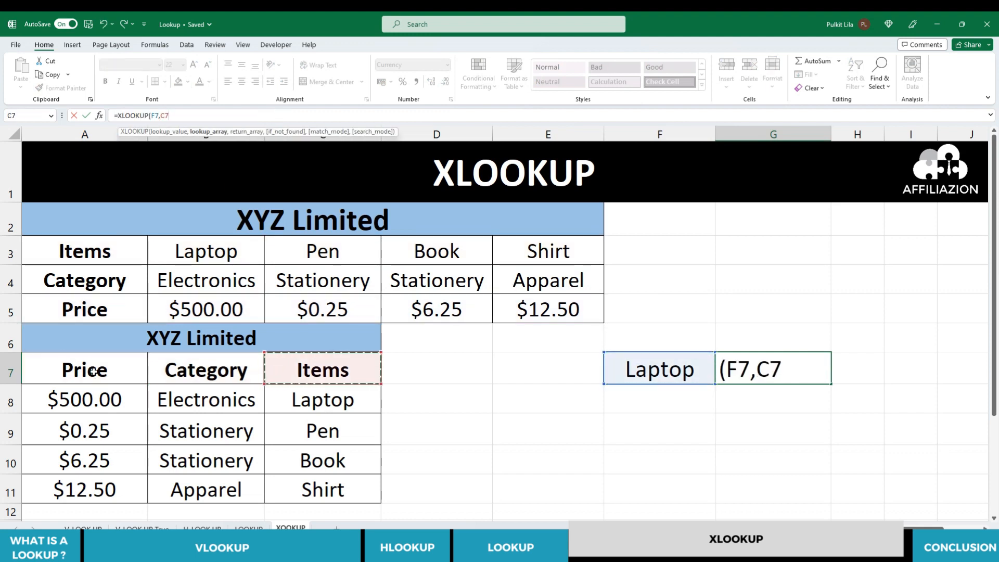
pyautogui.press('Left')
pyautogui.press('Left')
pyautogui.press('Right')
pyautogui.press('Right')
pyautogui.press('Left')
pyautogui.press('Left')
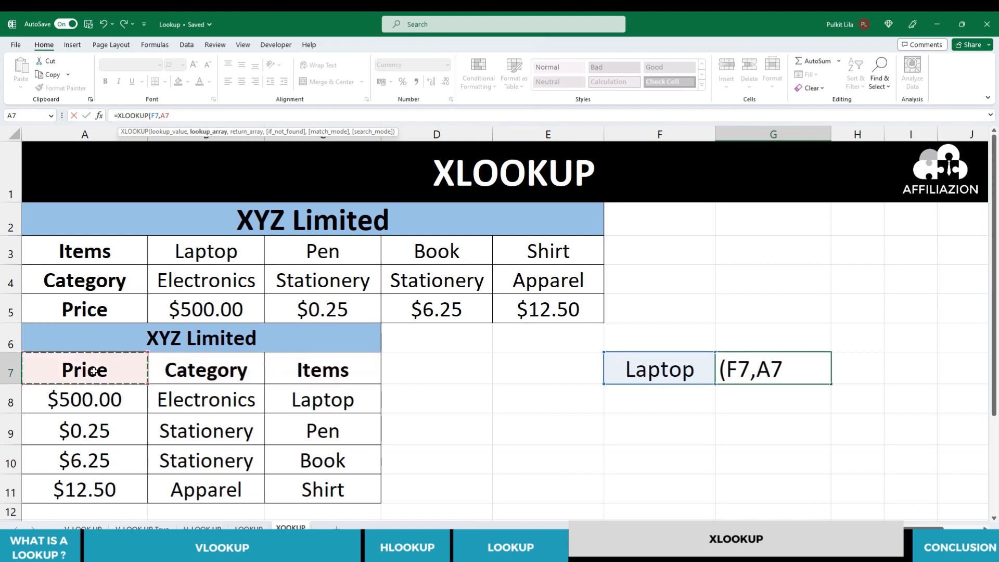
pyautogui.press('Right')
pyautogui.press('Right')
pyautogui.press('Left')
pyautogui.press('Left')
pyautogui.press('Right')
pyautogui.press('Right')
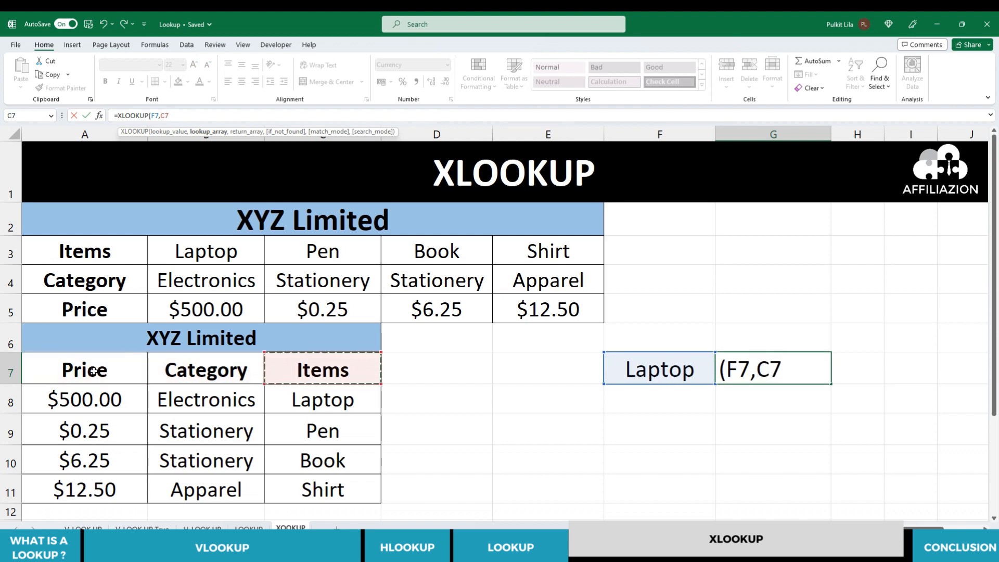
pyautogui.hotkey('ctrl', 'shift', 'Down')
pyautogui.write(',')
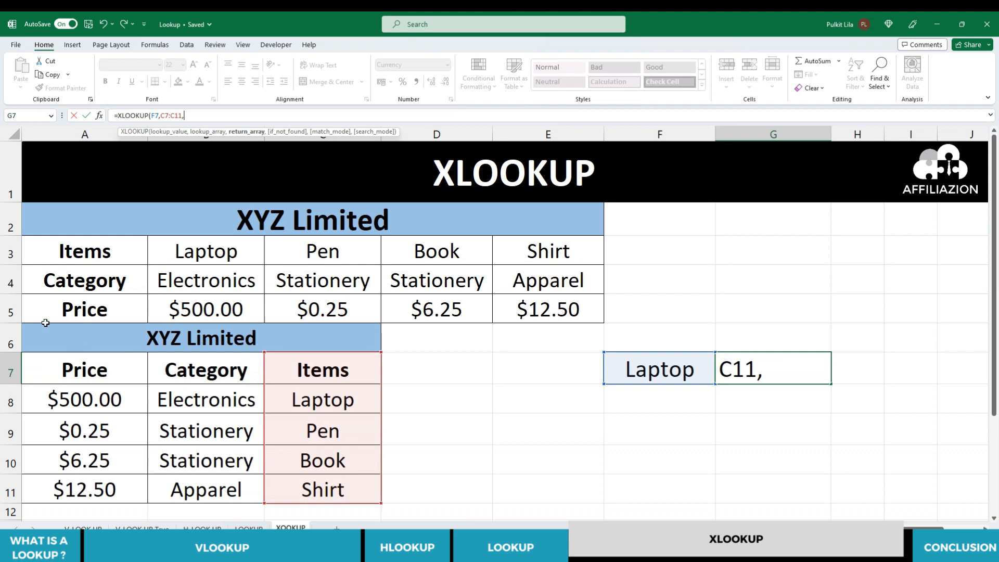
# - Set the Price column A7:A11 as the return array, make both ranges absolute and enter the formula
pyautogui.click(99, 370)
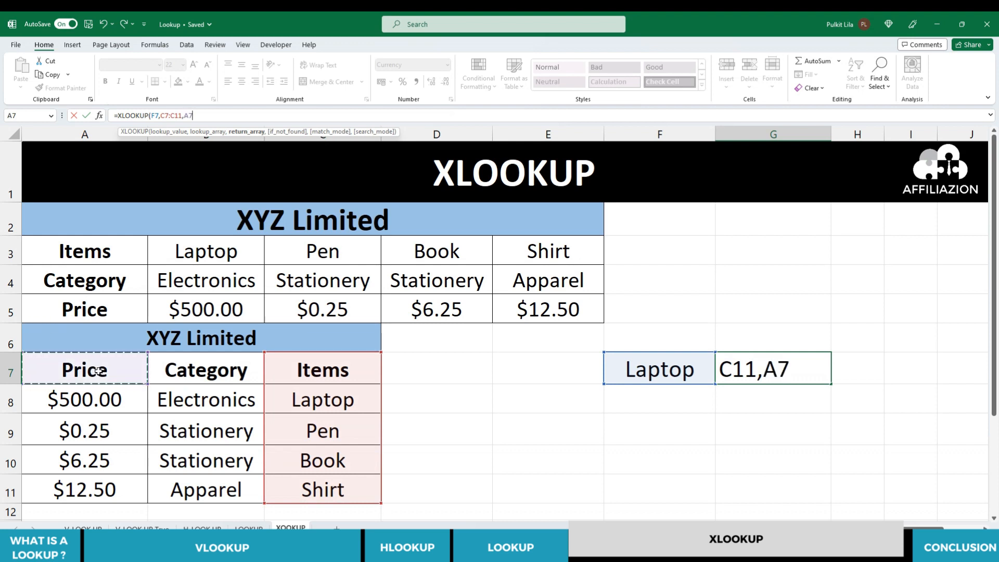
pyautogui.hotkey('ctrl', 'shift', 'Down')
pyautogui.write(')')
pyautogui.moveTo(160, 115); pyautogui.dragTo(208, 113)
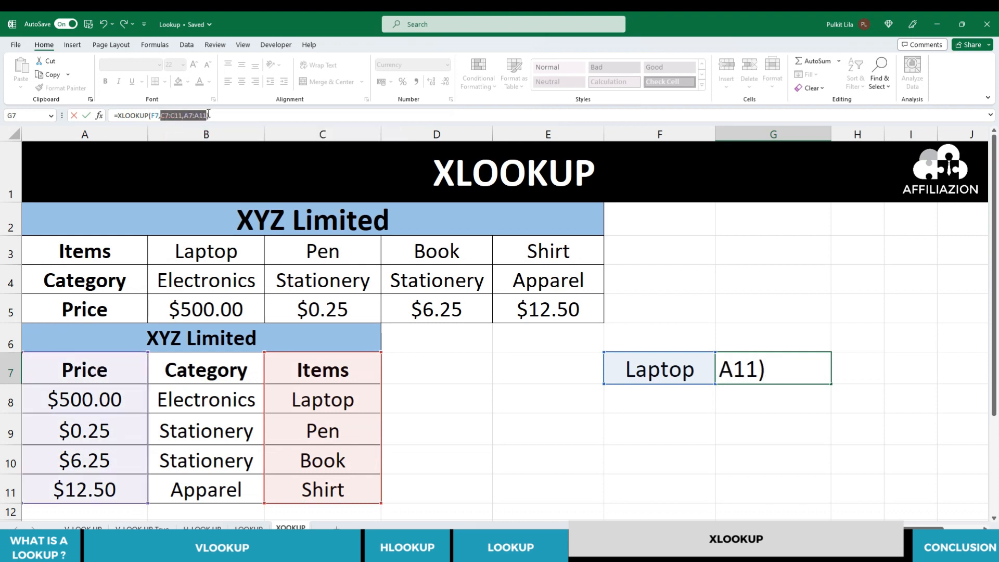
pyautogui.press('F4')
pyautogui.press('Return')
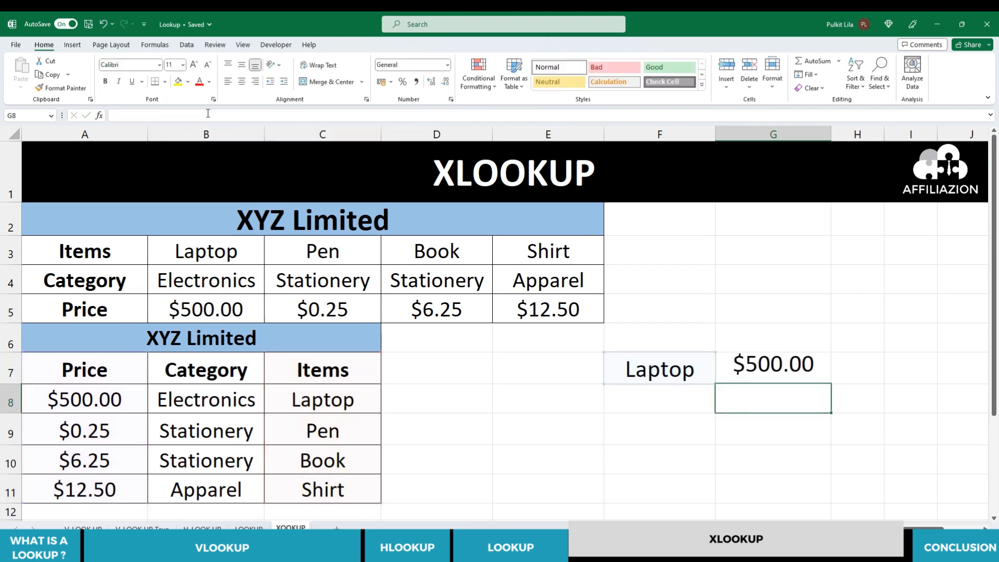
# - Test the vertical XLOOKUP by copying Book and Shirt in turn from the vertical table's Items column into F7
pyautogui.press('Up')
pyautogui.click(697, 373)
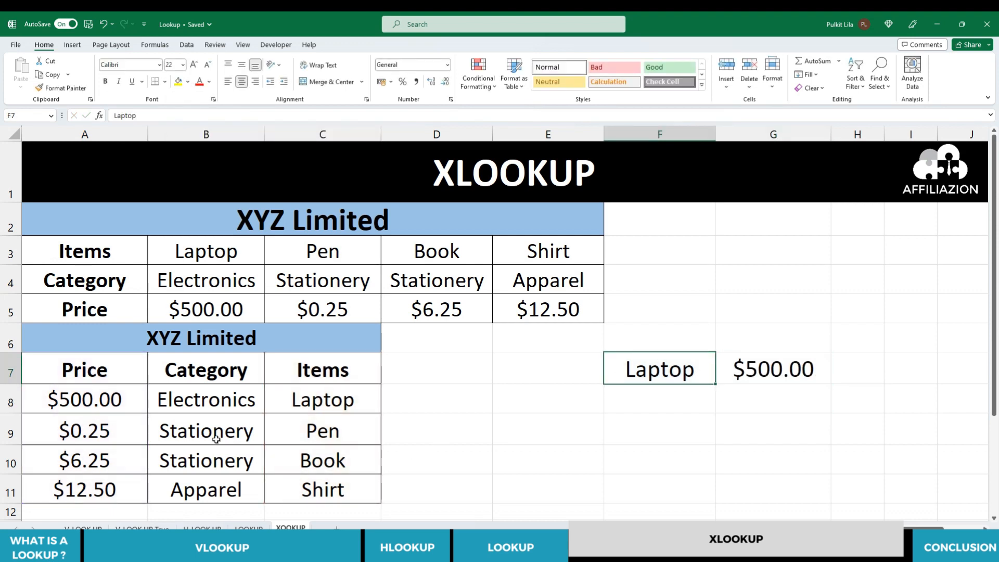
pyautogui.click(336, 460)
pyautogui.hotkey('ctrl', 'c')
pyautogui.rightClick(682, 363)
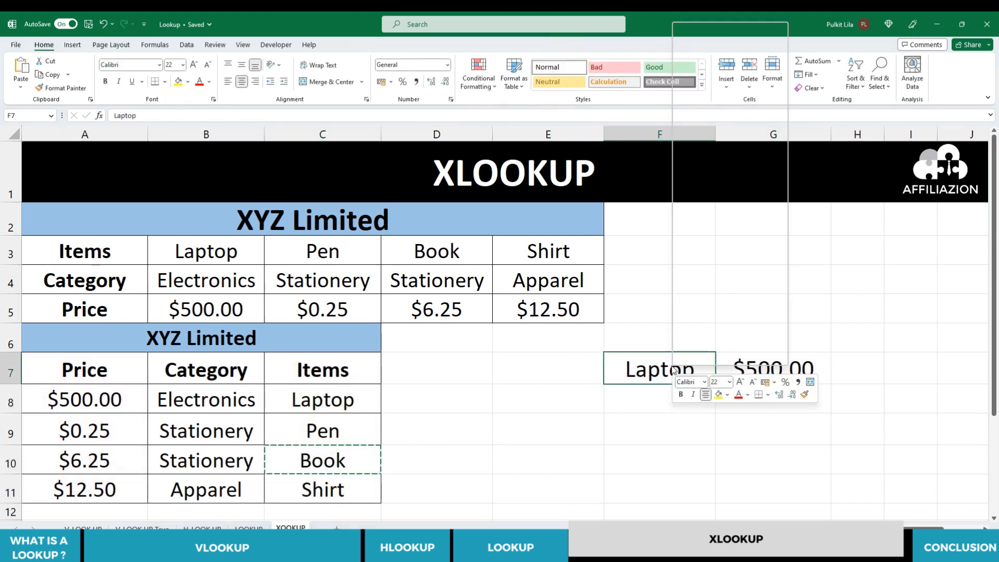
pyautogui.click(721, 95)
pyautogui.rightClick(660, 368)
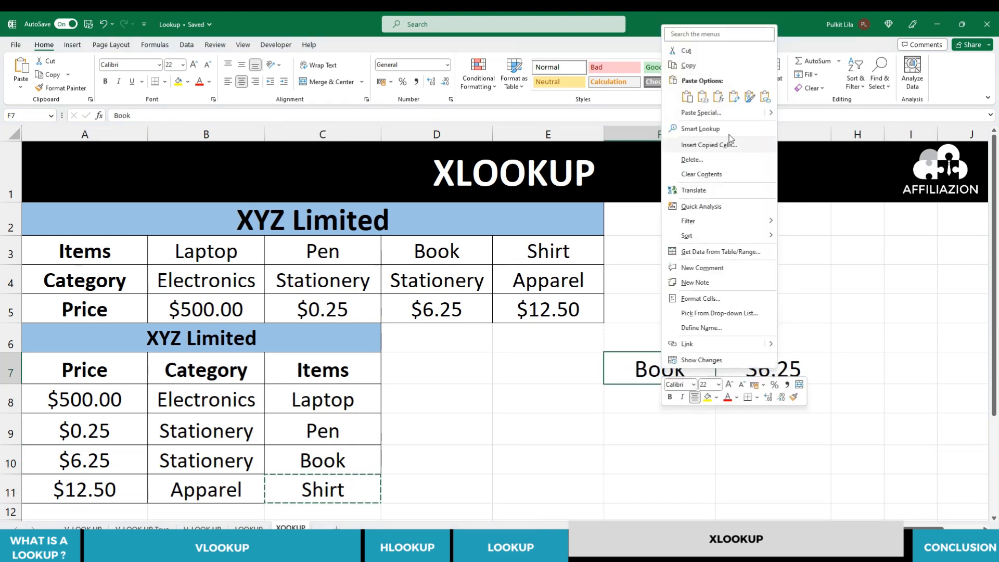
pyautogui.click(699, 95)
pyautogui.click(682, 461)
pyautogui.click(792, 370)
pyautogui.click(791, 427)
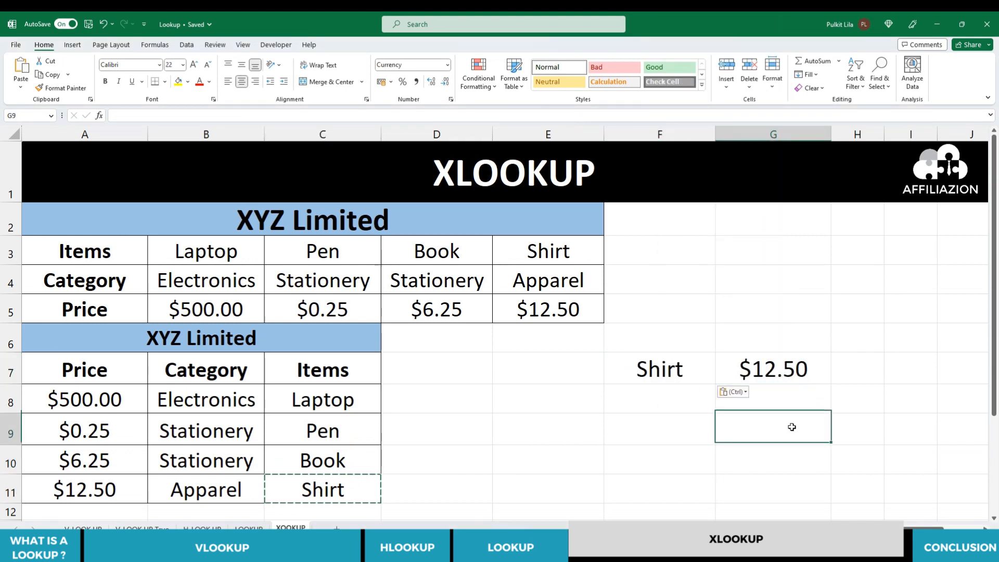
pyautogui.click(776, 341)
pyautogui.click(768, 369)
pyautogui.click(472, 377)
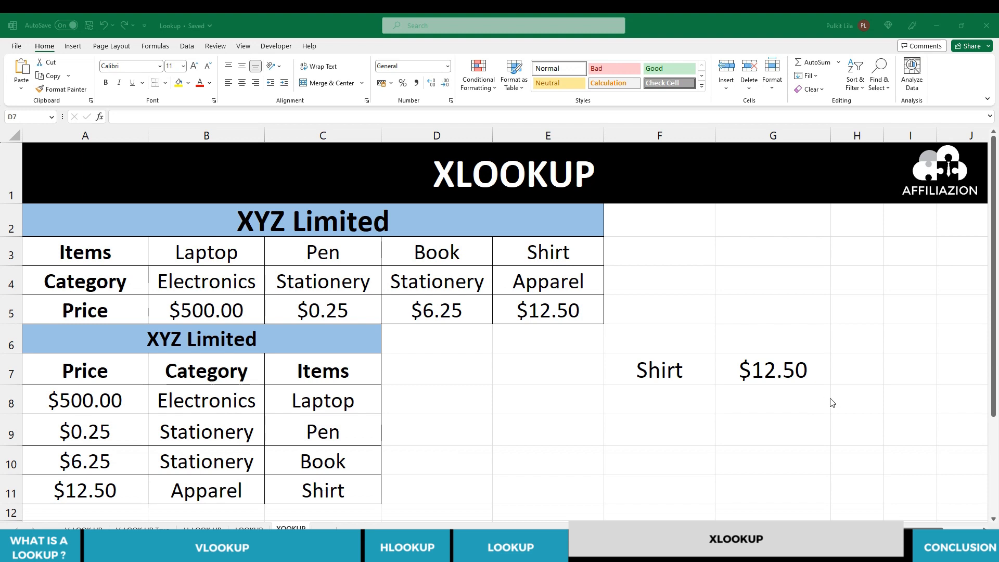
# - Extend the return array of the G7 XLOOKUP to $A$7:$C$11 and enter the formula
pyautogui.click(774, 371)
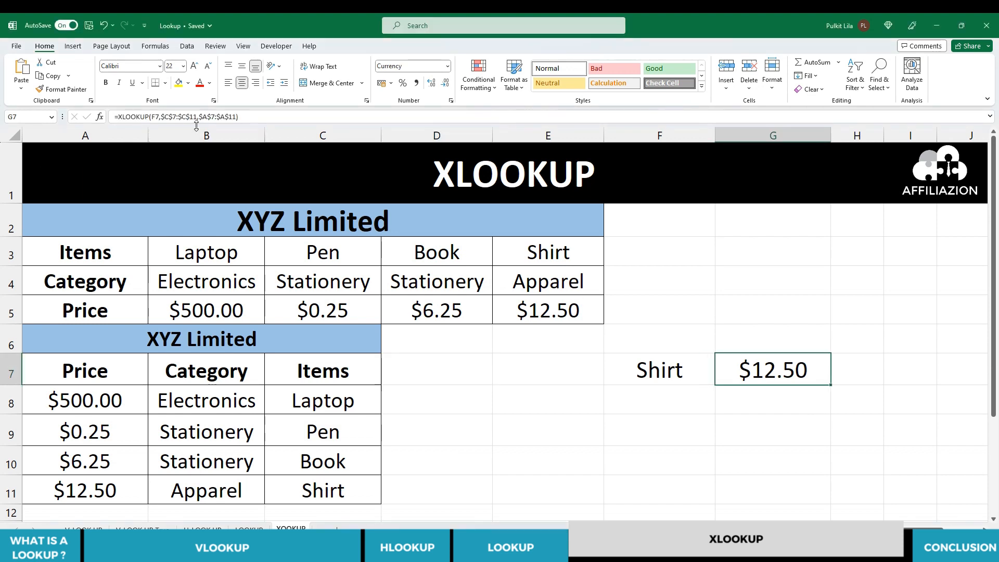
pyautogui.click(223, 116)
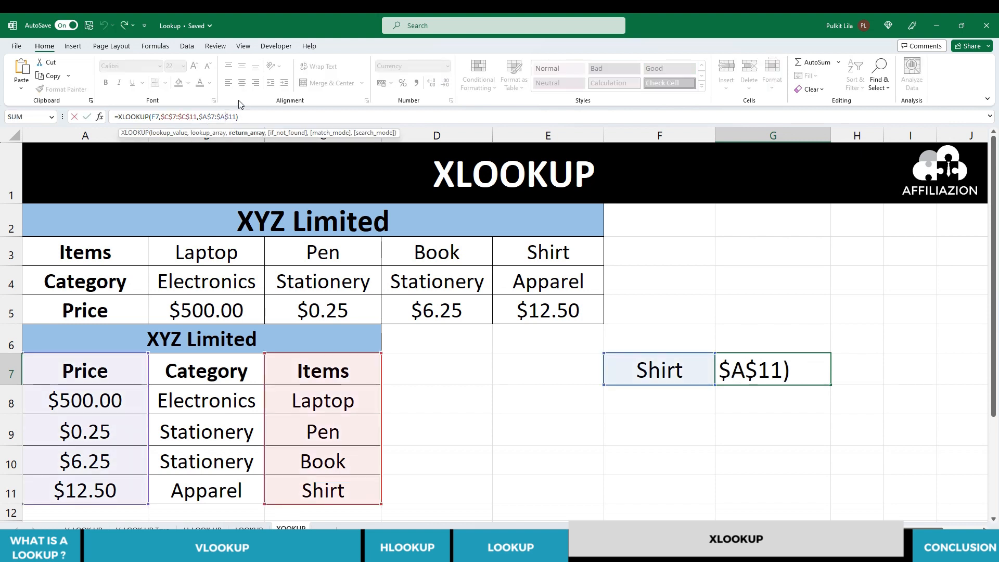
pyautogui.press('BackSpace')
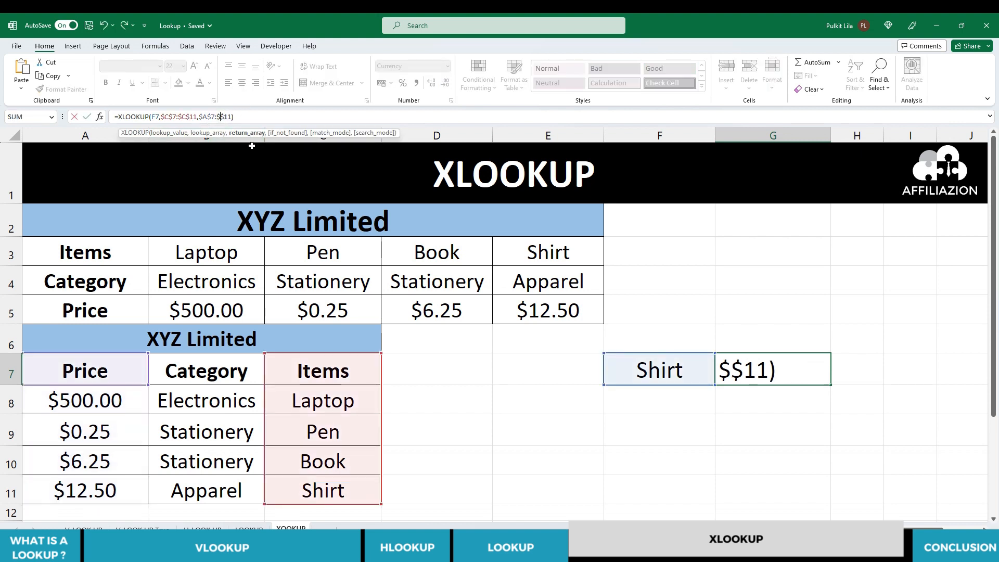
pyautogui.write('c')
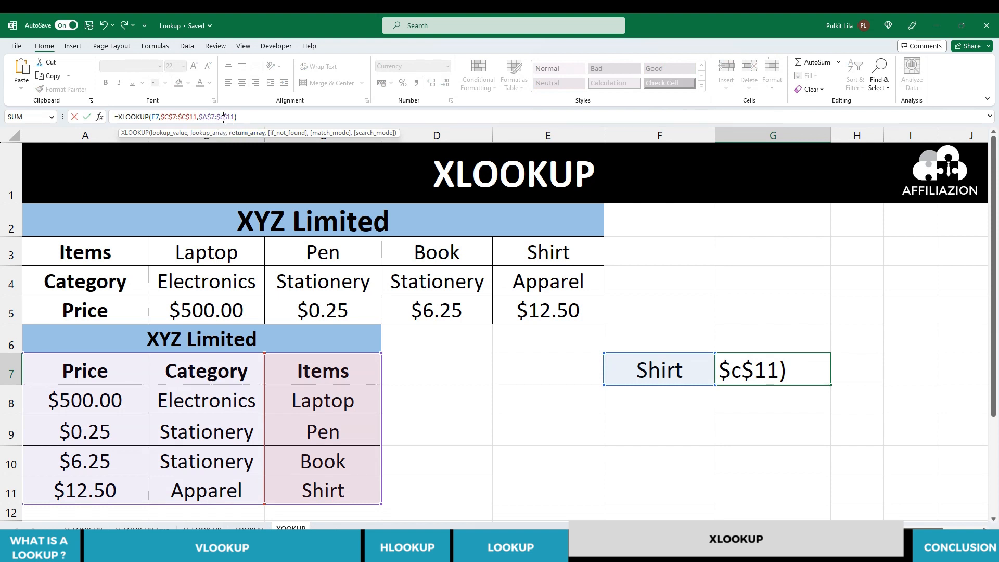
pyautogui.press('Return')
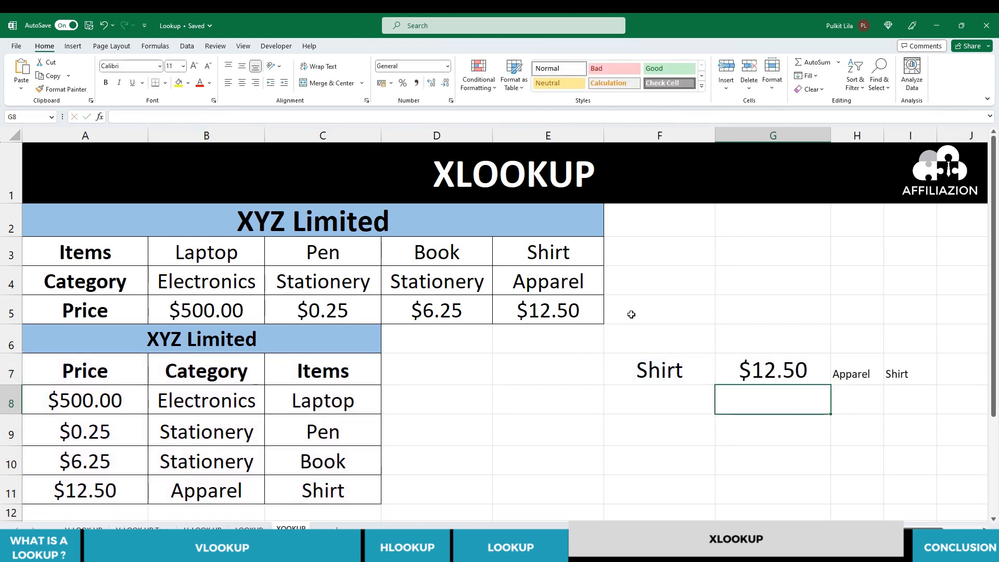
# - Examine the returned values in G7, H7 and I7, and open the G7 XLOOKUP formula for editing
pyautogui.click(770, 367)
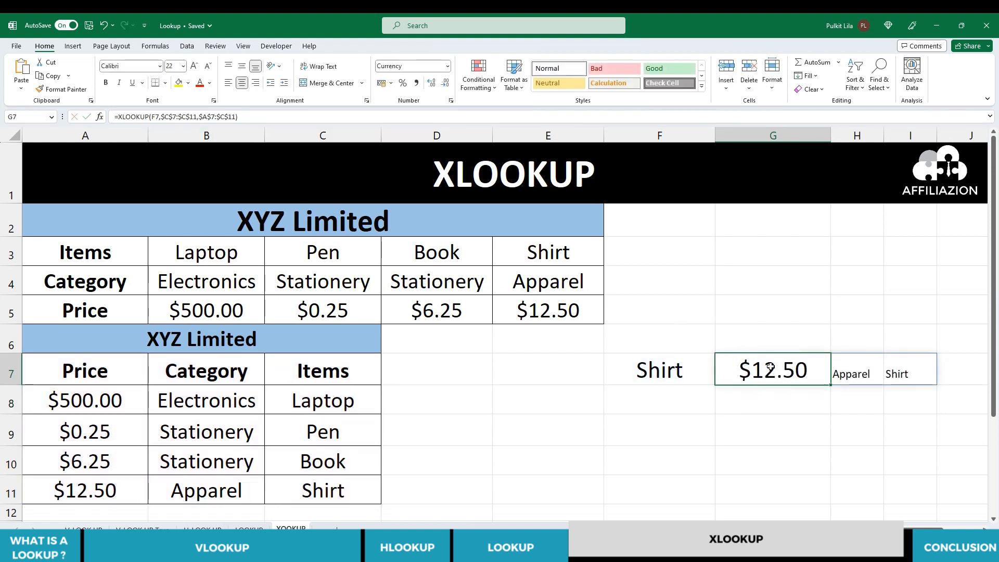
pyautogui.click(843, 369)
pyautogui.click(910, 373)
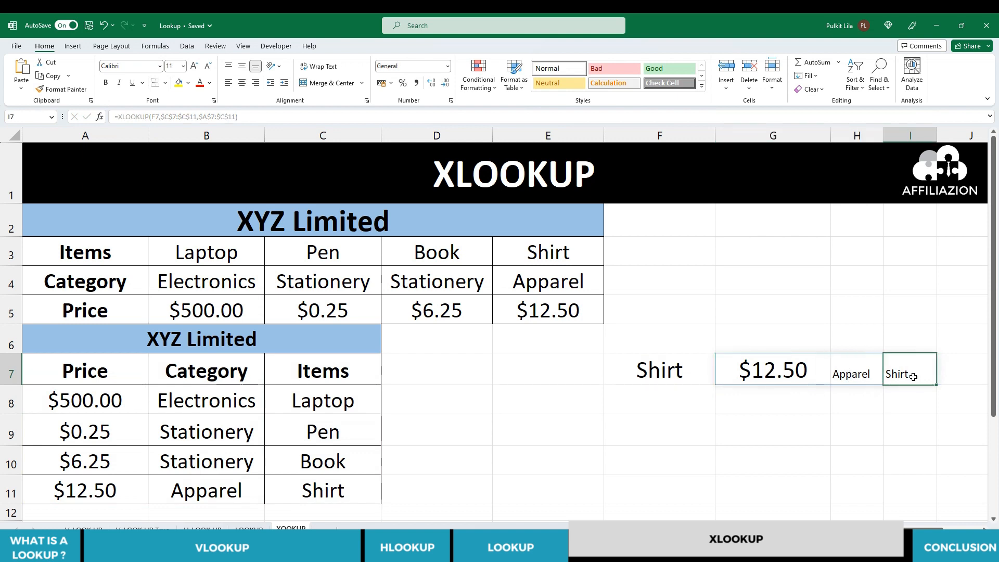
pyautogui.doubleClick(796, 372)
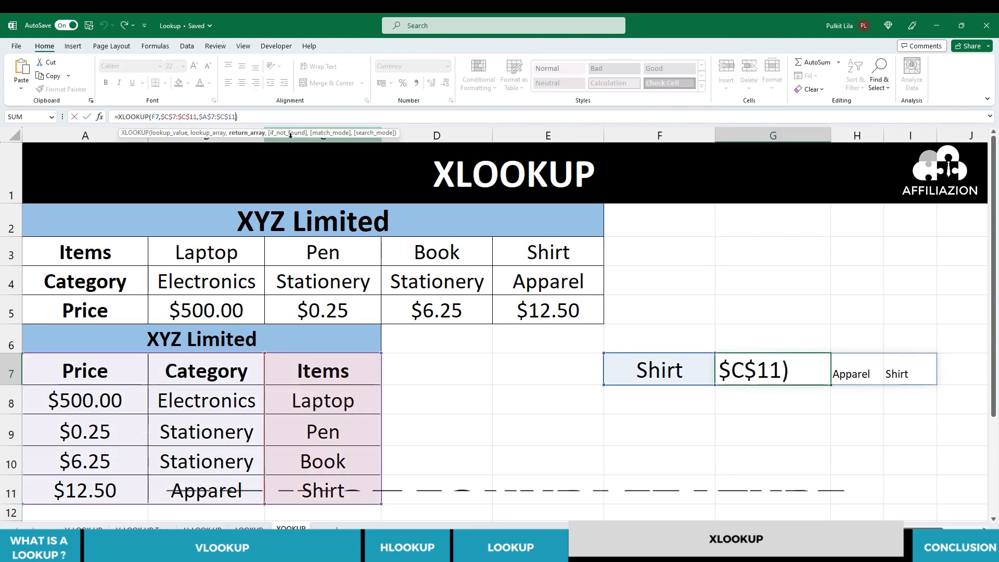